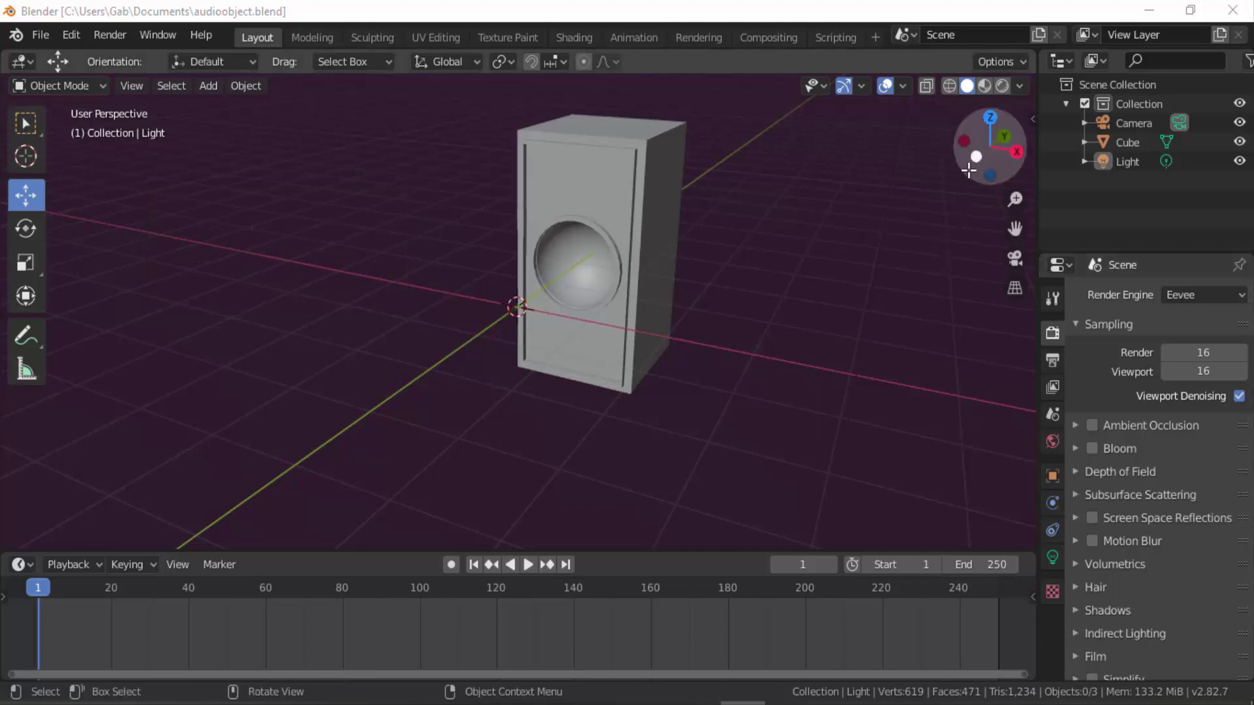
Add a Speaker object at the world origin beside the cabinet, keeping World alignment
{"action": "left_click_drag", "start_coordinate": [979, 156], "coordinate": [865, 193]}
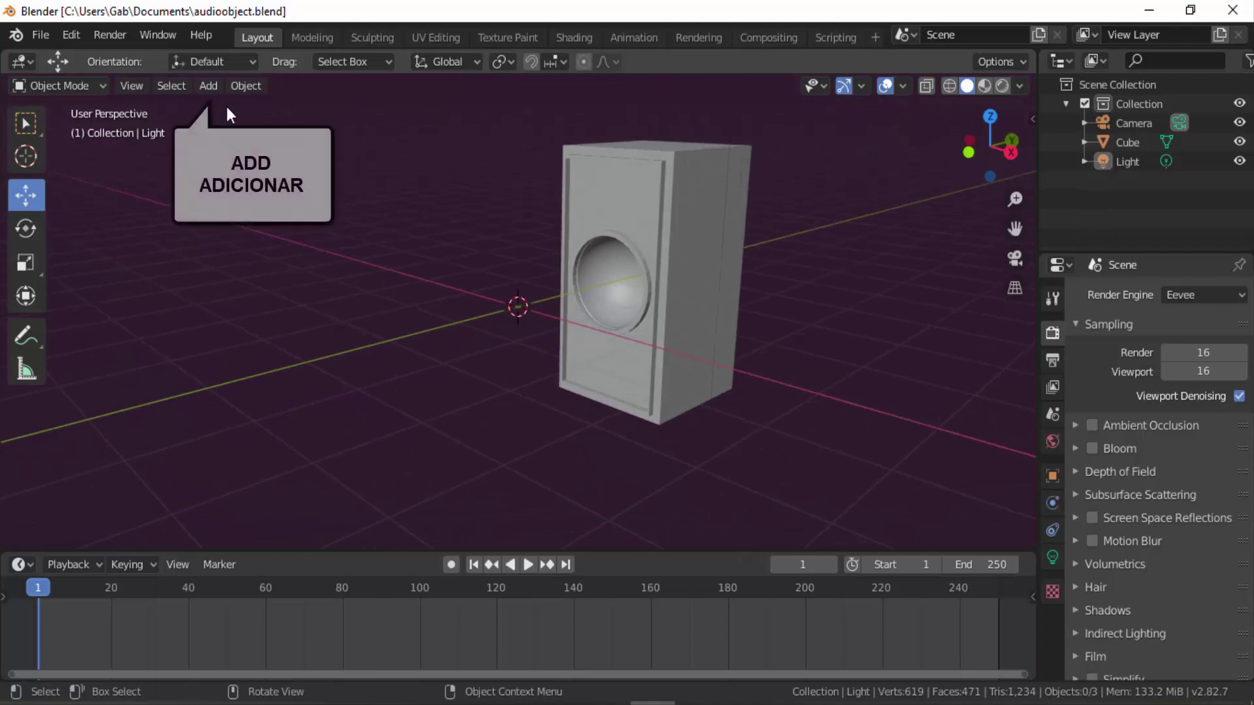
{"action": "left_click", "coordinate": [209, 87]}
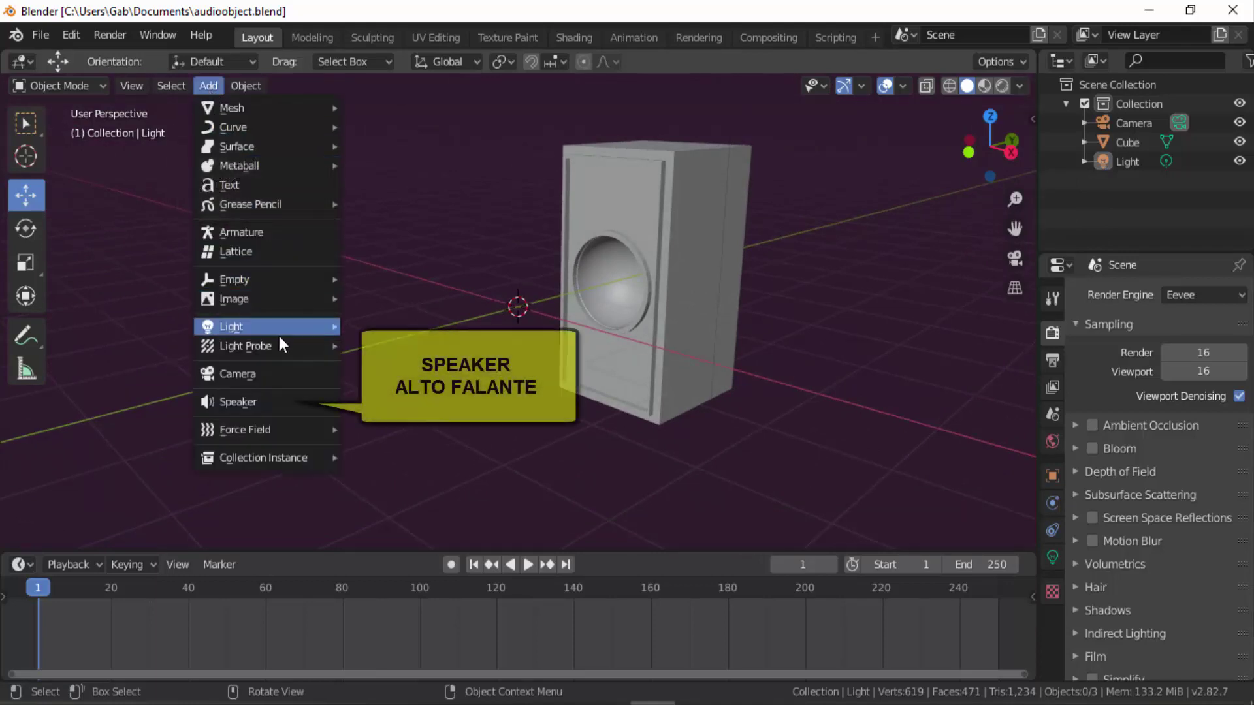
{"action": "left_click", "coordinate": [239, 405]}
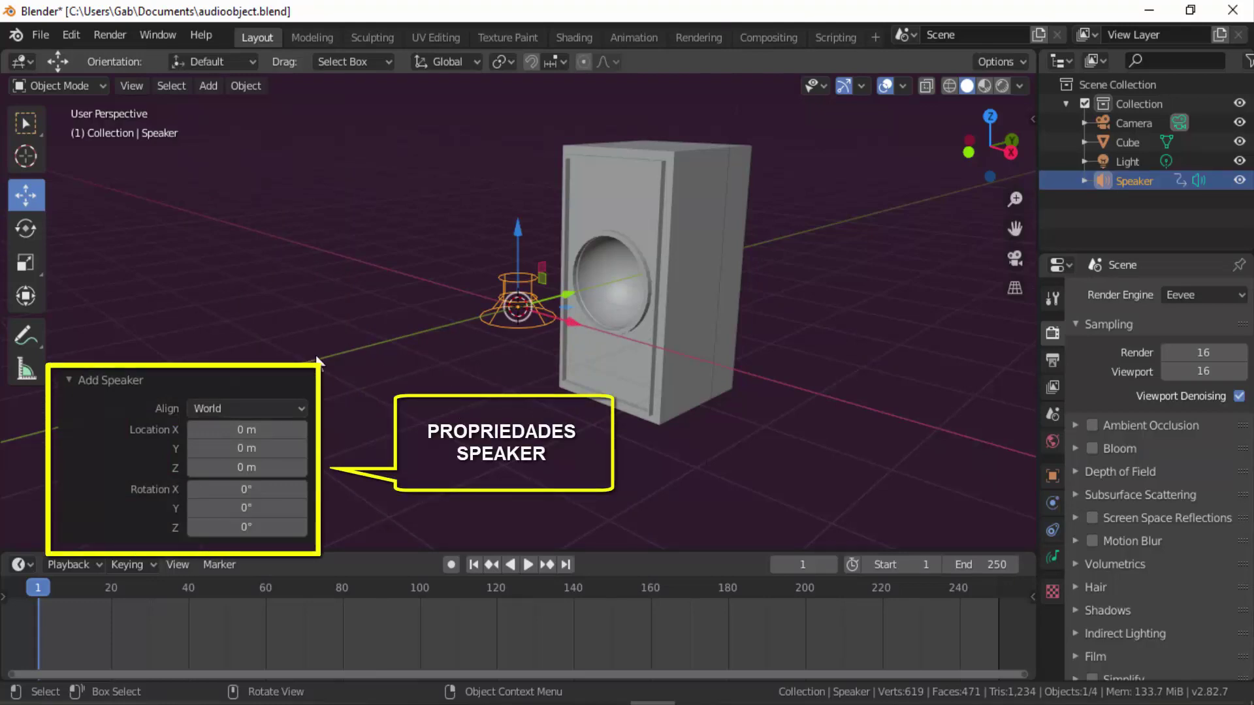
{"action": "left_click", "coordinate": [301, 408]}
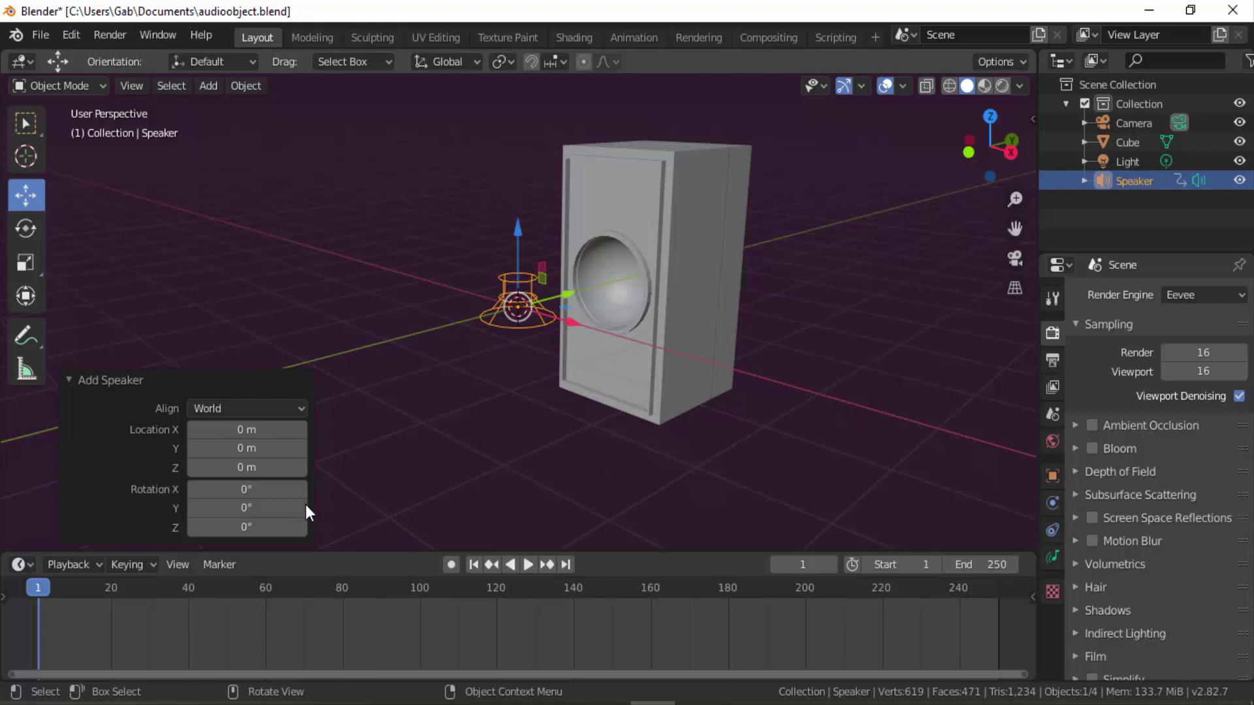
Set the new speaker's X rotation to -90° in the Add Speaker panel
{"action": "left_click", "coordinate": [242, 491]}
{"action": "type", "text": "-"}
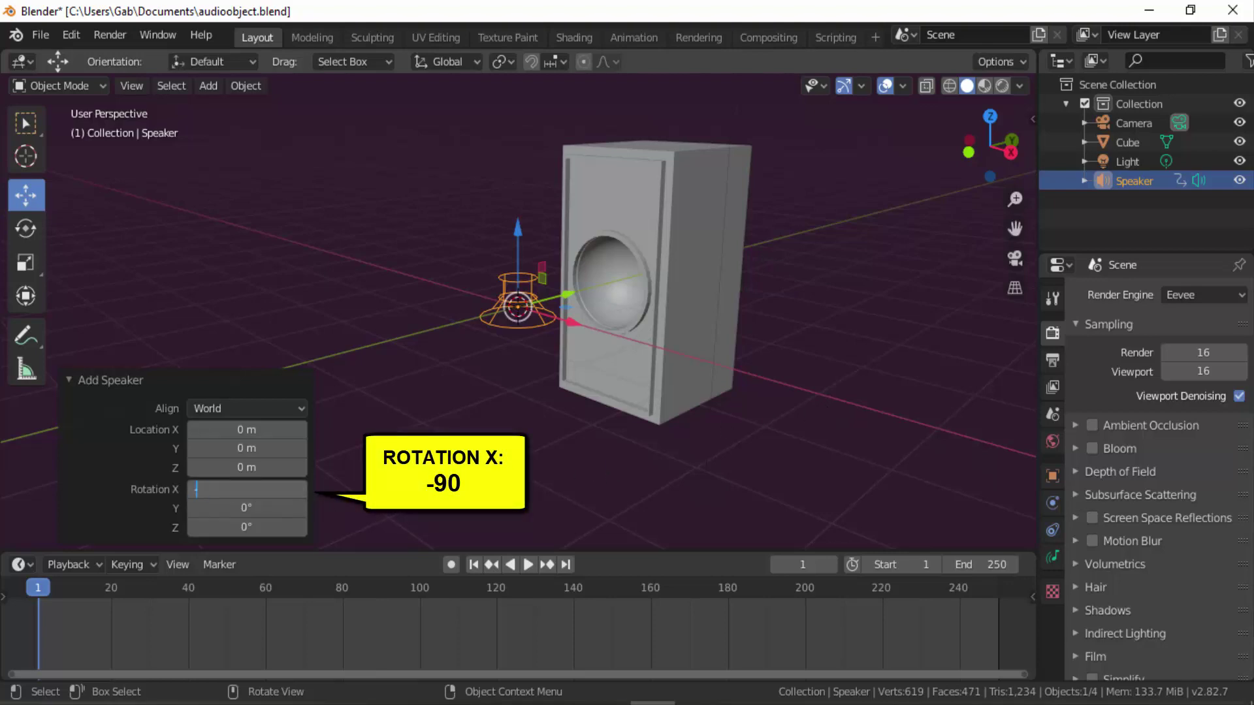
{"action": "type", "text": "90"}
{"action": "key", "text": "Return"}
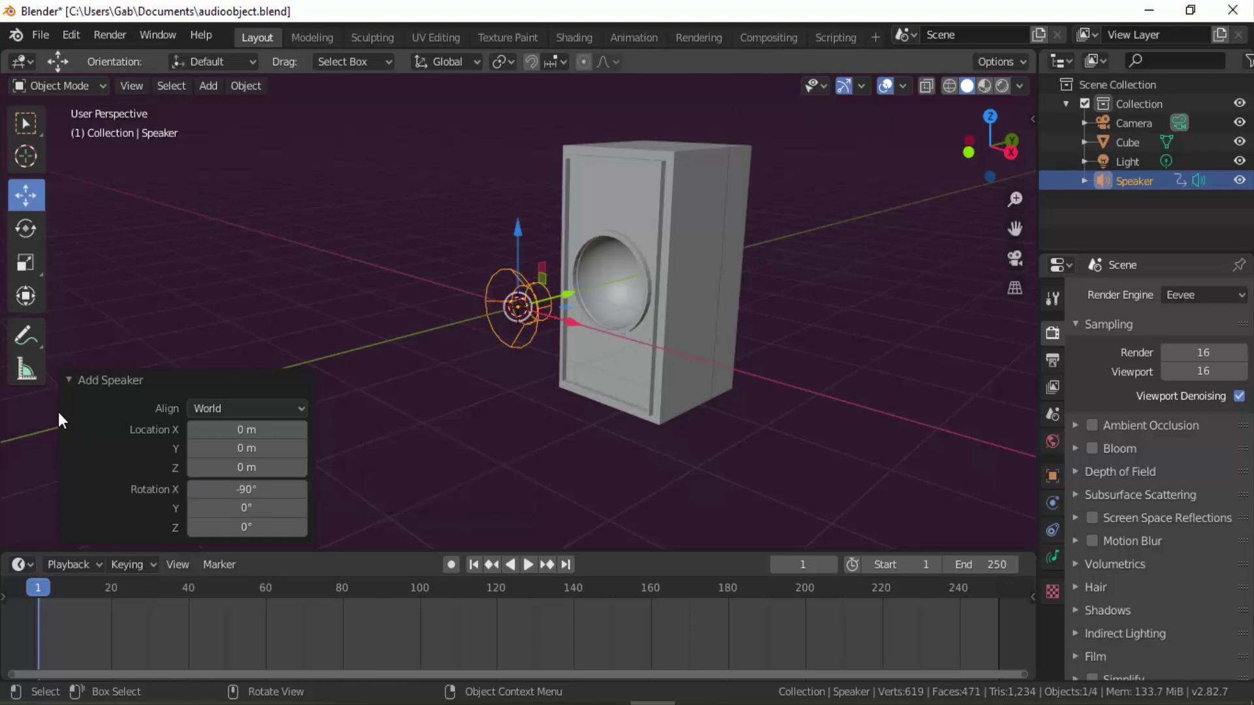
{"action": "left_click", "coordinate": [67, 379]}
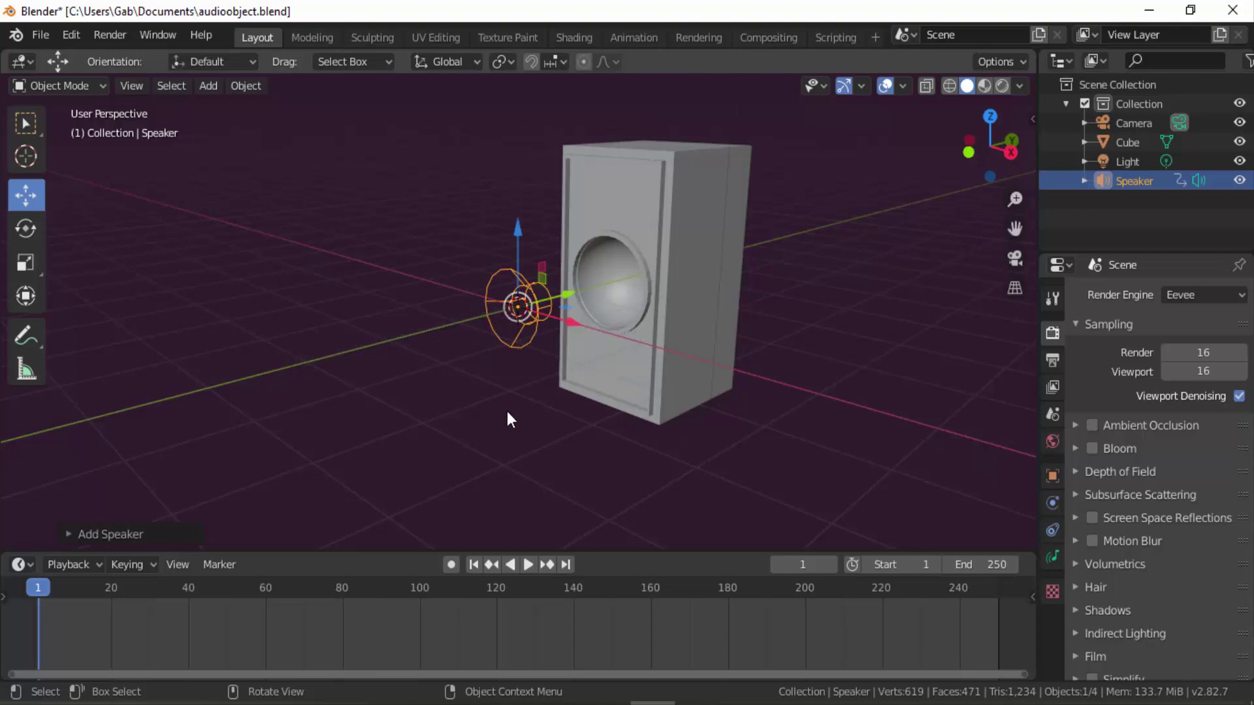
Scale the speaker up and move it about 2 m into the cabinet's round driver cone
{"action": "key", "text": "s"}
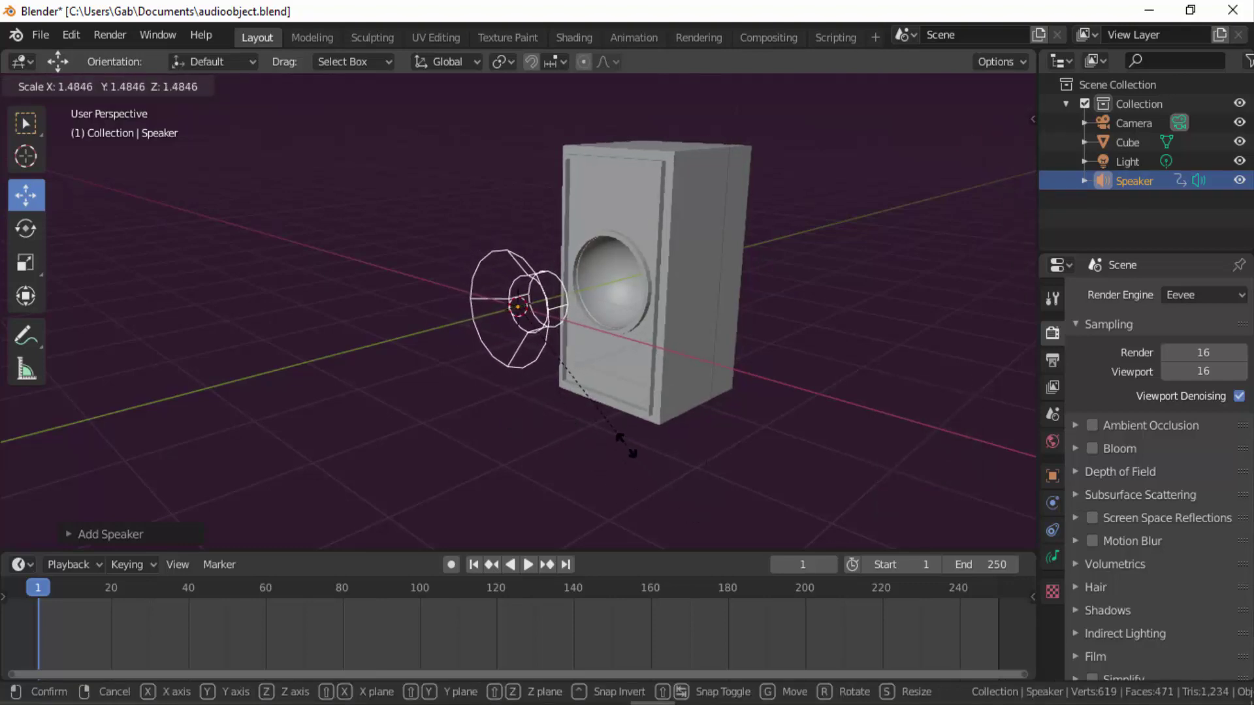
{"action": "left_click", "coordinate": [611, 440]}
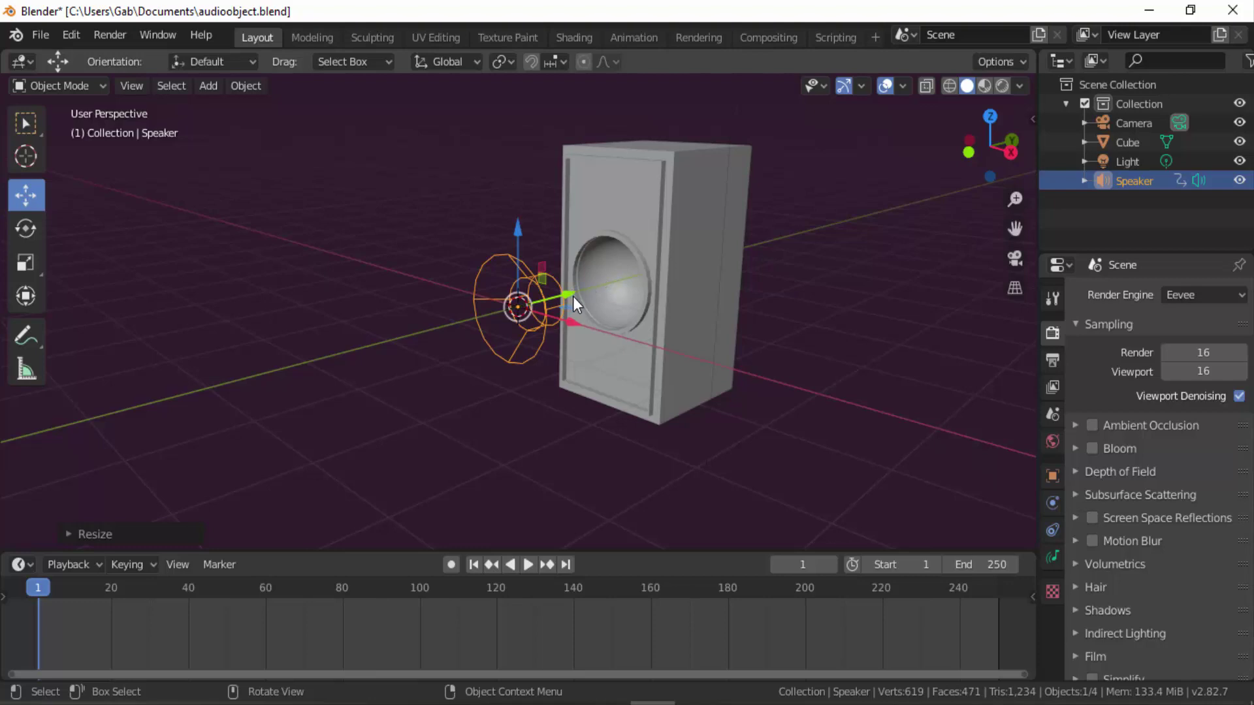
{"action": "left_click_drag", "start_coordinate": [572, 297], "coordinate": [679, 293]}
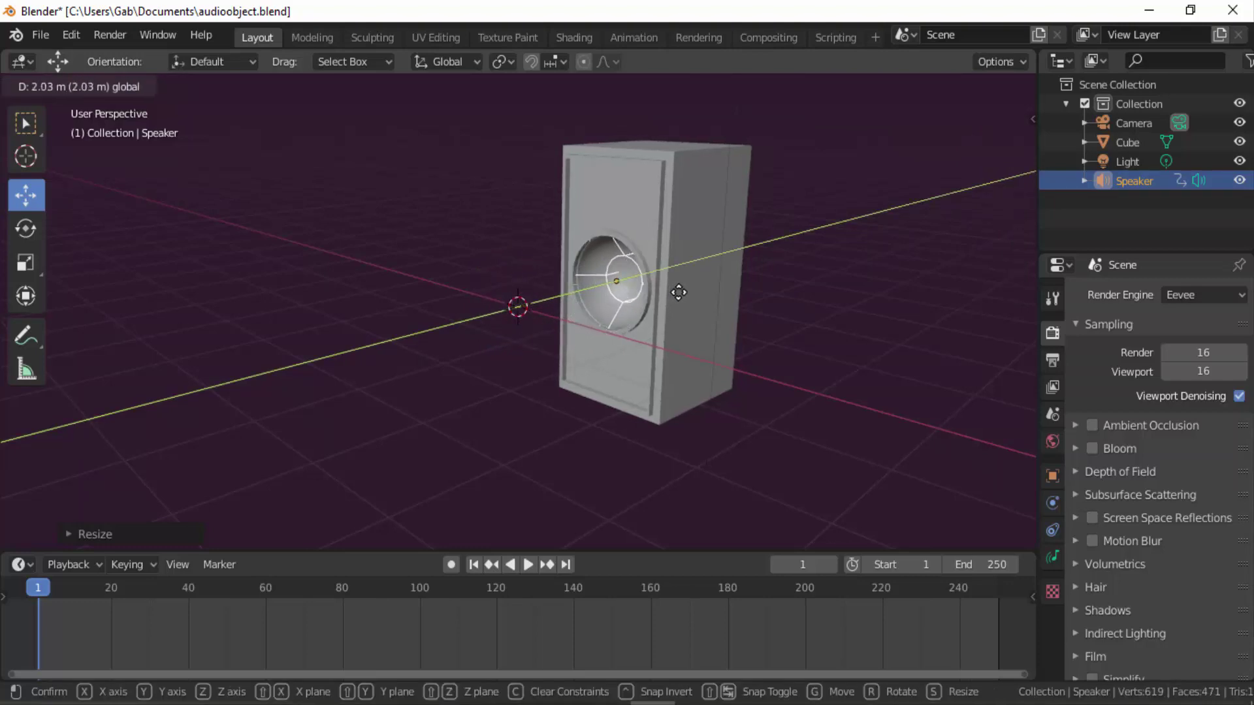
{"action": "left_click", "coordinate": [679, 292]}
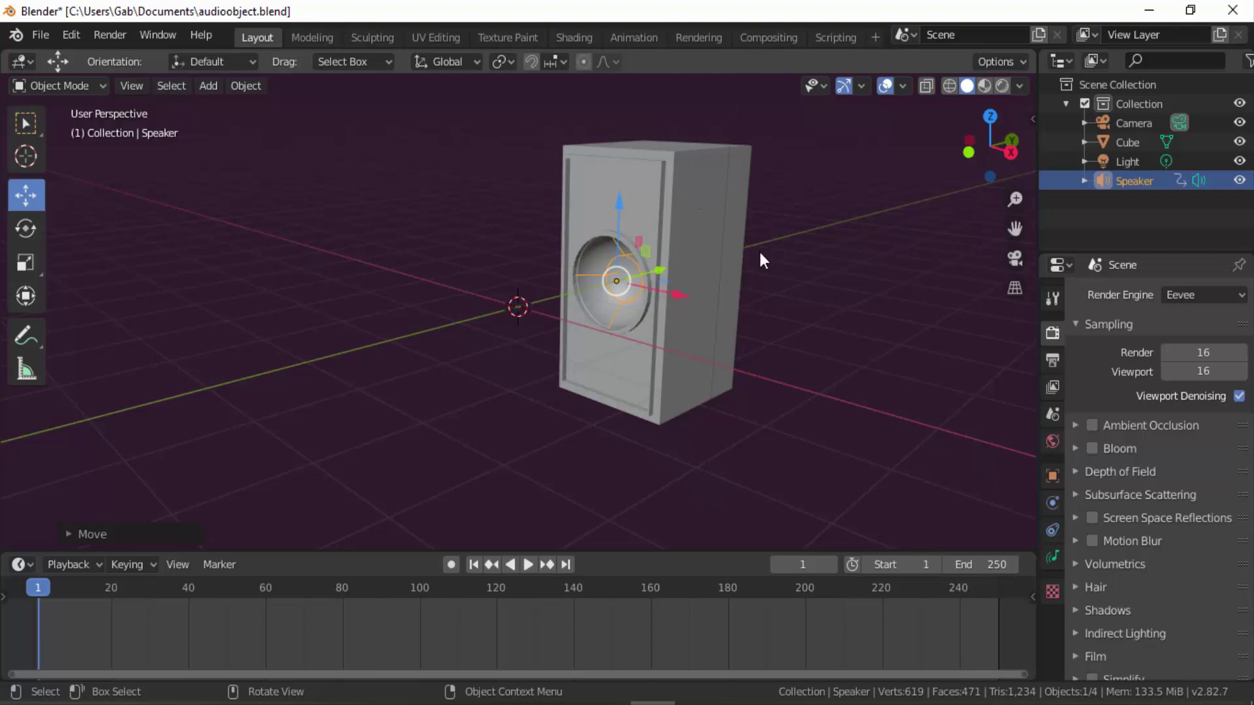
Render a test still of the cabinet from the camera view, then minimize the render window
{"action": "left_click", "coordinate": [1016, 261]}
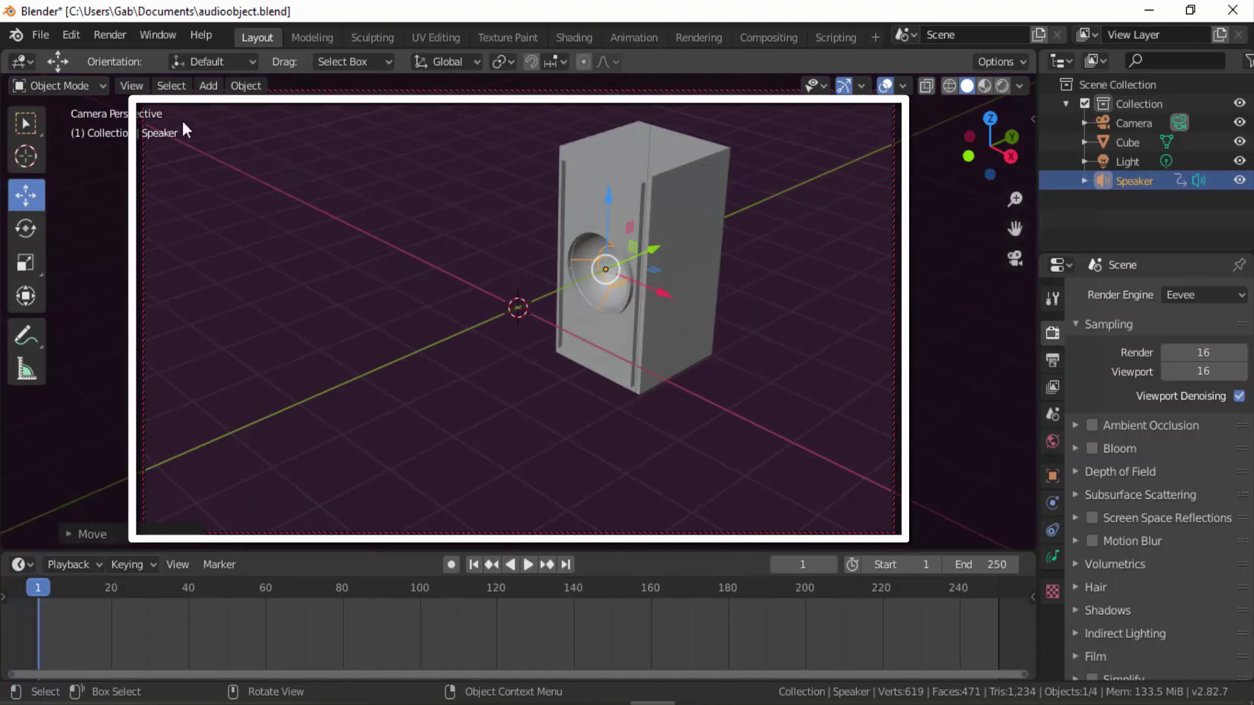
{"action": "left_click", "coordinate": [109, 40]}
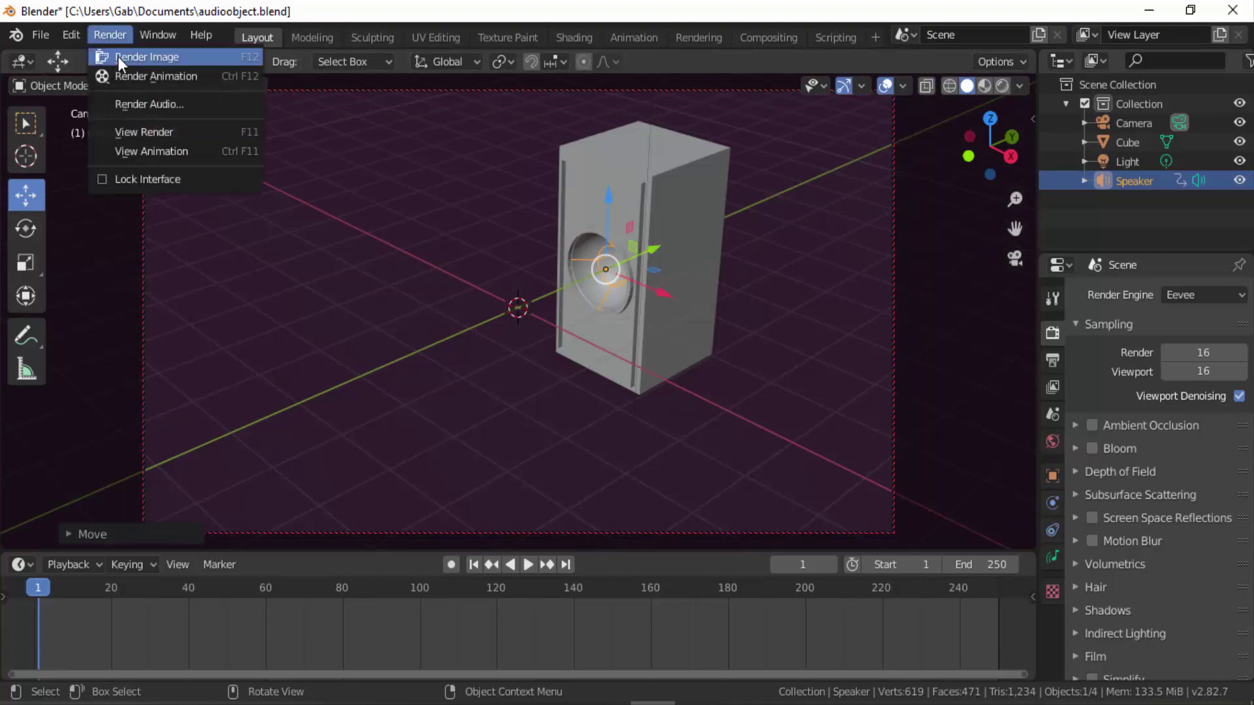
{"action": "left_click", "coordinate": [118, 57]}
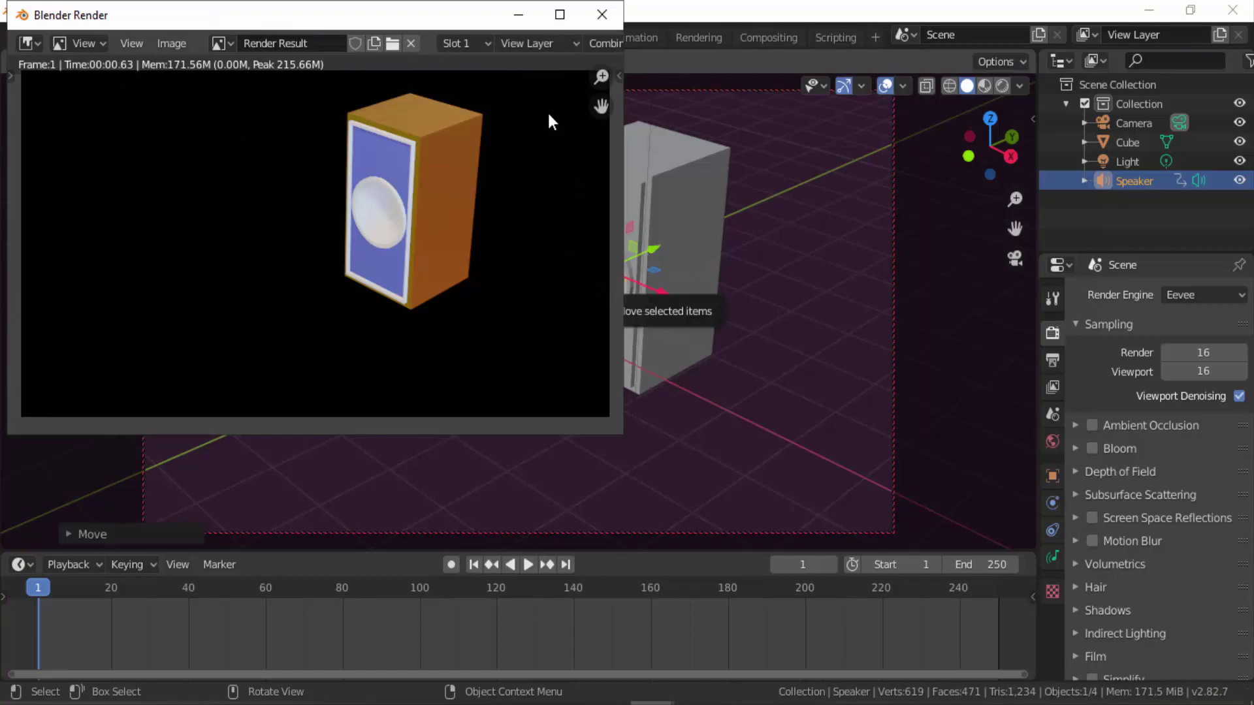
{"action": "left_click", "coordinate": [525, 18]}
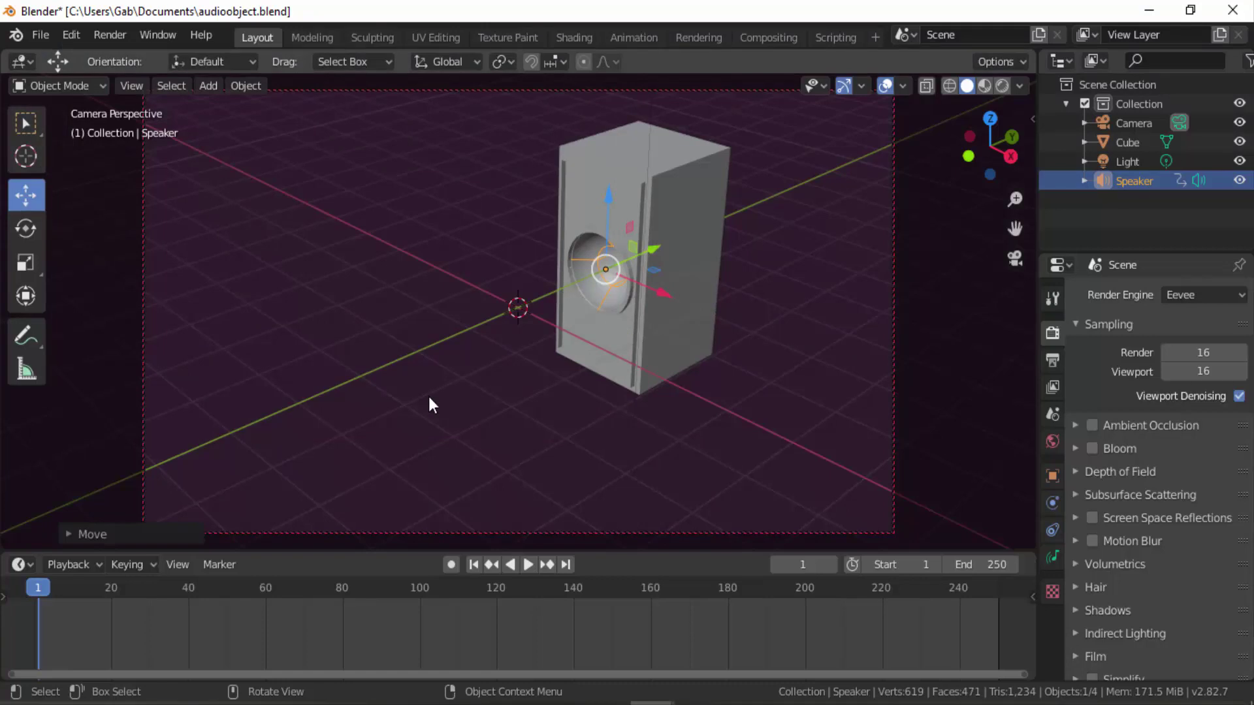
Leave camera view and switch to Front Orthographic view of the cabinet
{"action": "left_click", "coordinate": [1014, 258]}
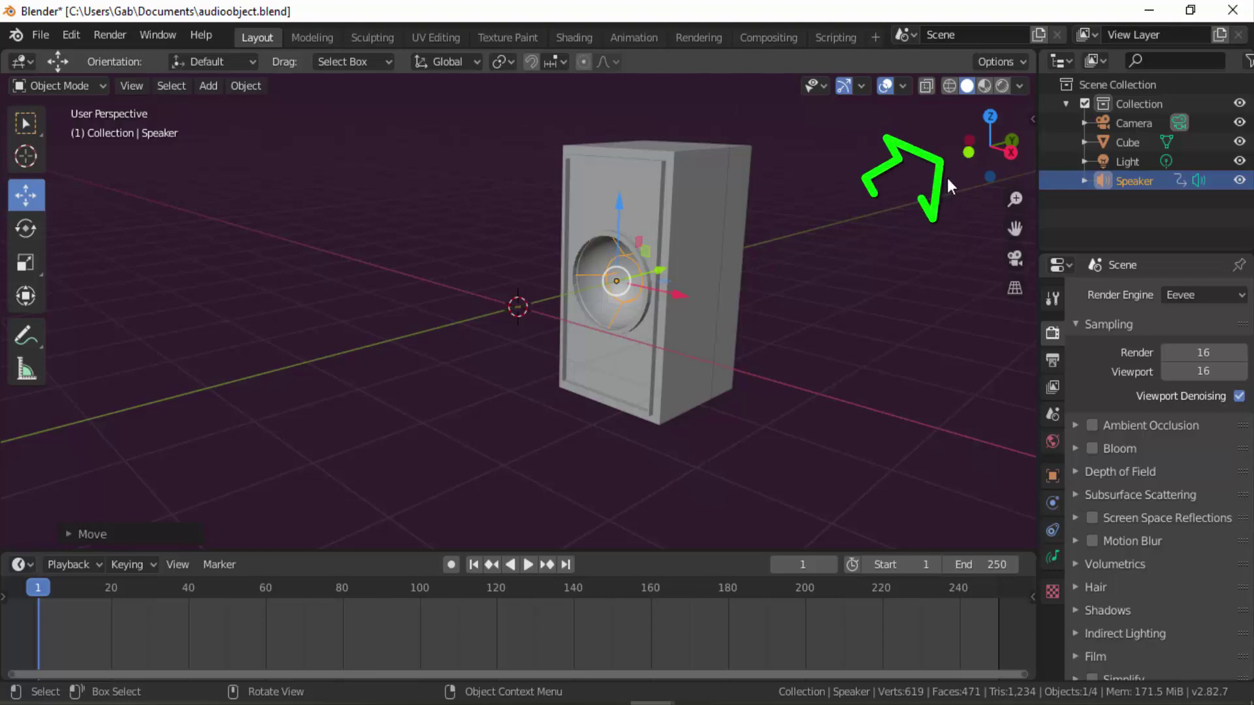
{"action": "left_click", "coordinate": [965, 157]}
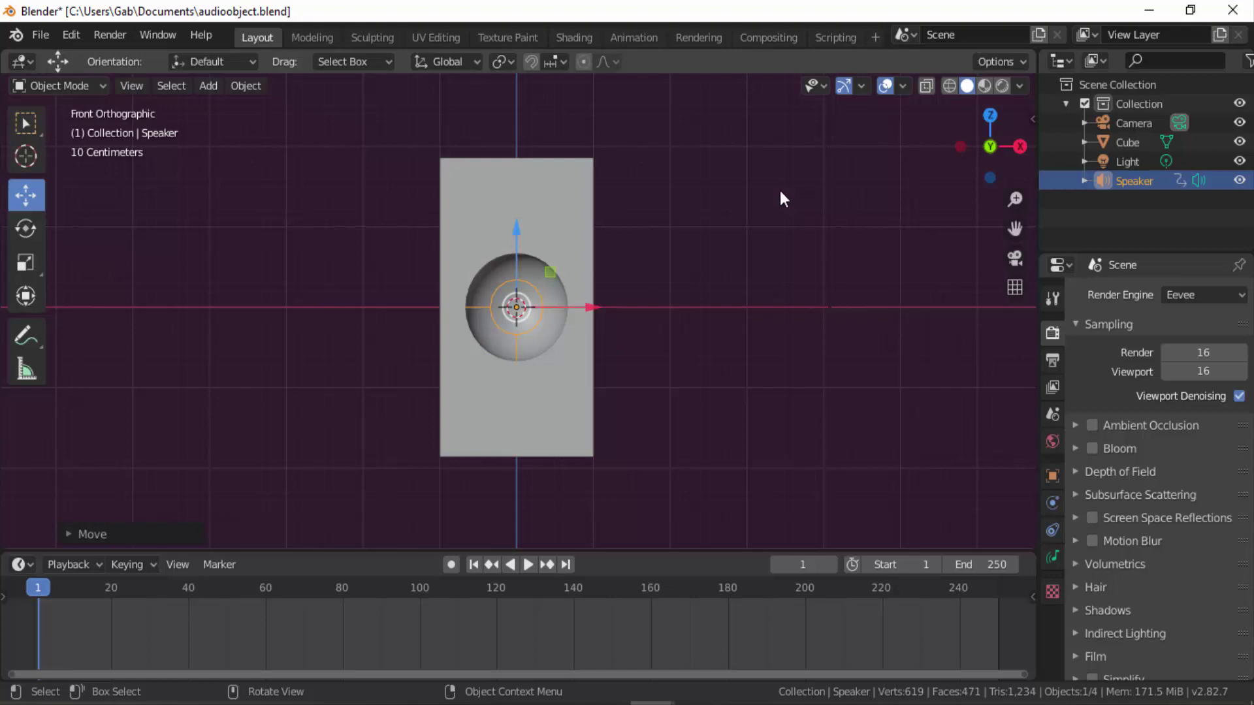
Align the active camera to the front view and select the camera
{"action": "left_click", "coordinate": [147, 91]}
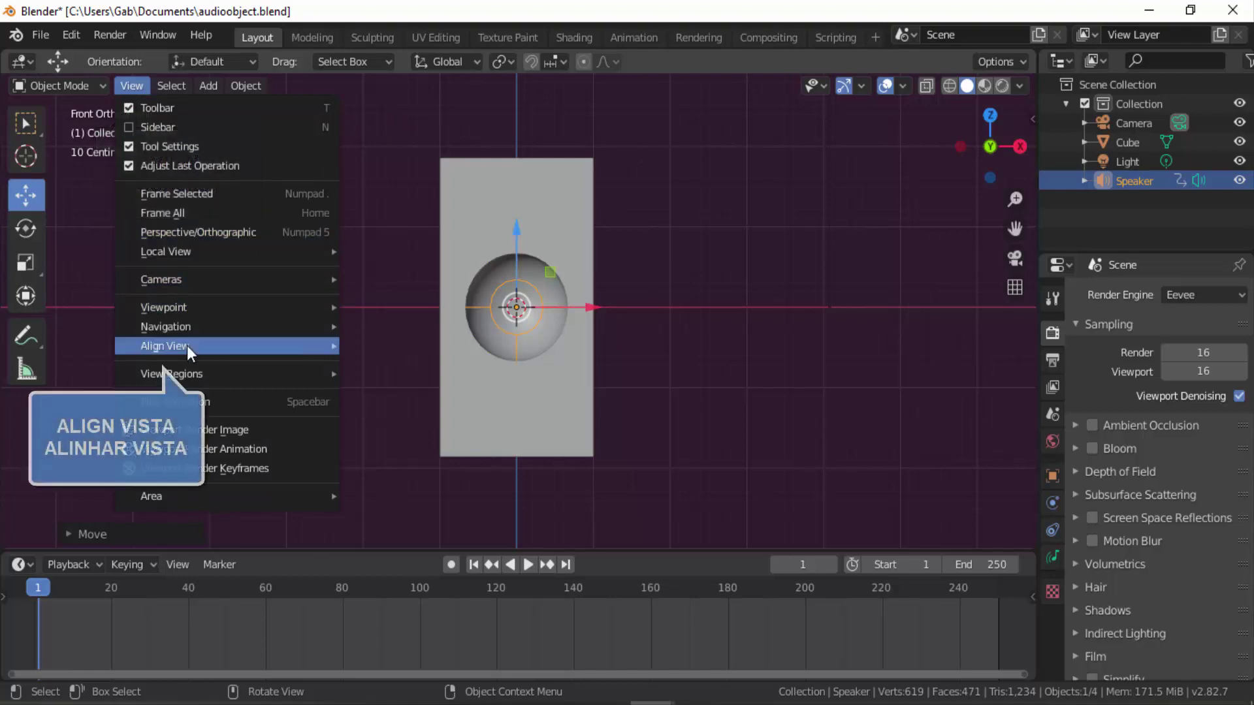
{"action": "mouse_move", "coordinate": [165, 346]}
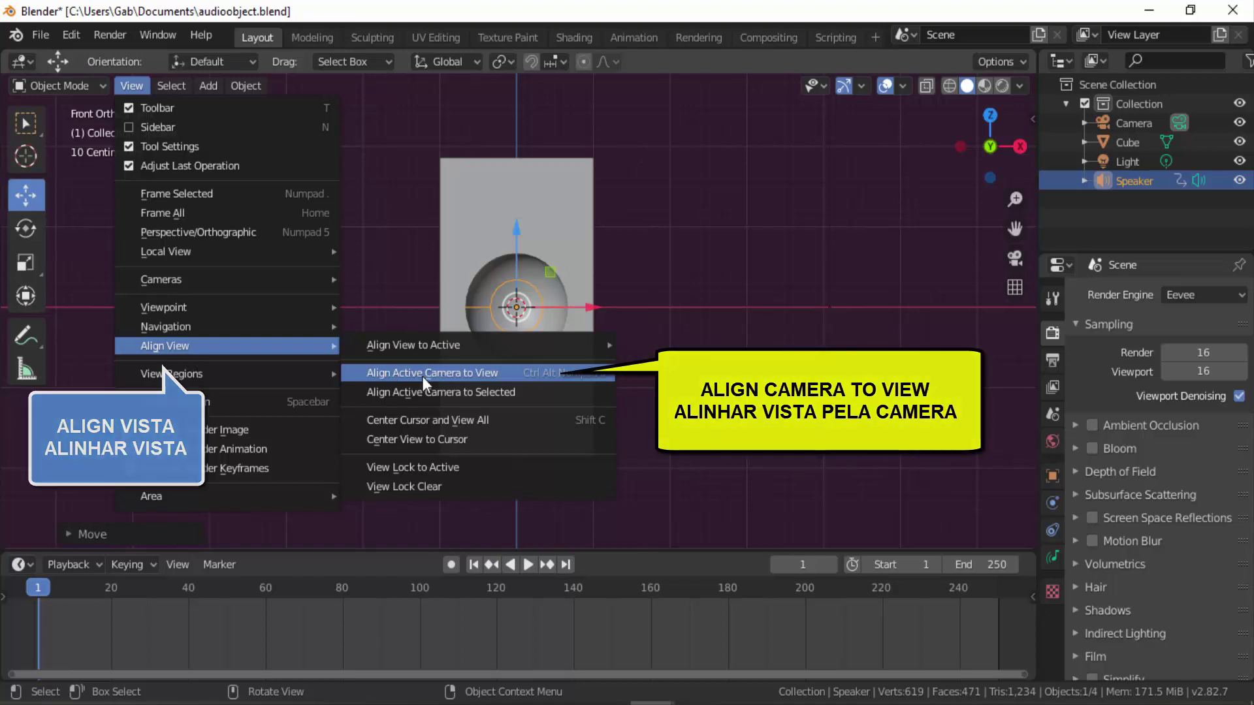
{"action": "left_click", "coordinate": [459, 376]}
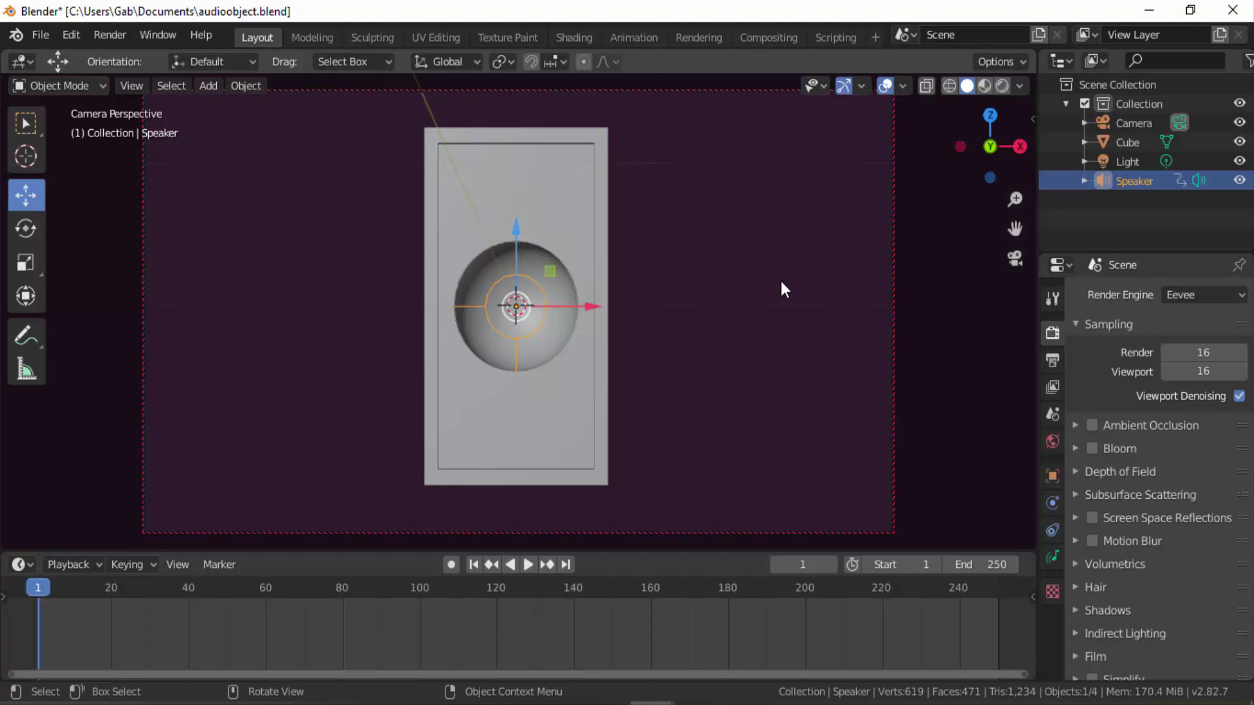
{"action": "left_click", "coordinate": [895, 177]}
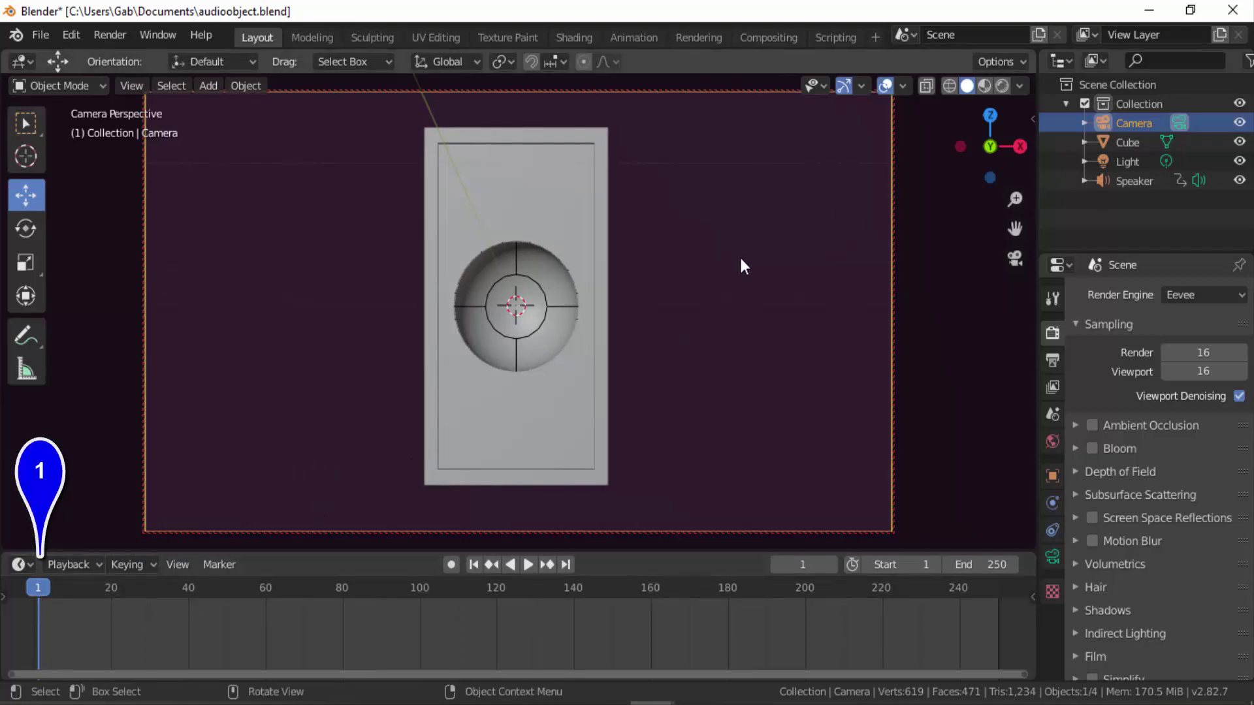
Dolly the camera far out with the mouse wheel and start inserting a camera keyframe
{"action": "scroll", "coordinate": [741, 260], "scroll_direction": "down", "scroll_amount": 2}
{"action": "scroll", "coordinate": [740, 260], "scroll_direction": "down", "scroll_amount": 1}
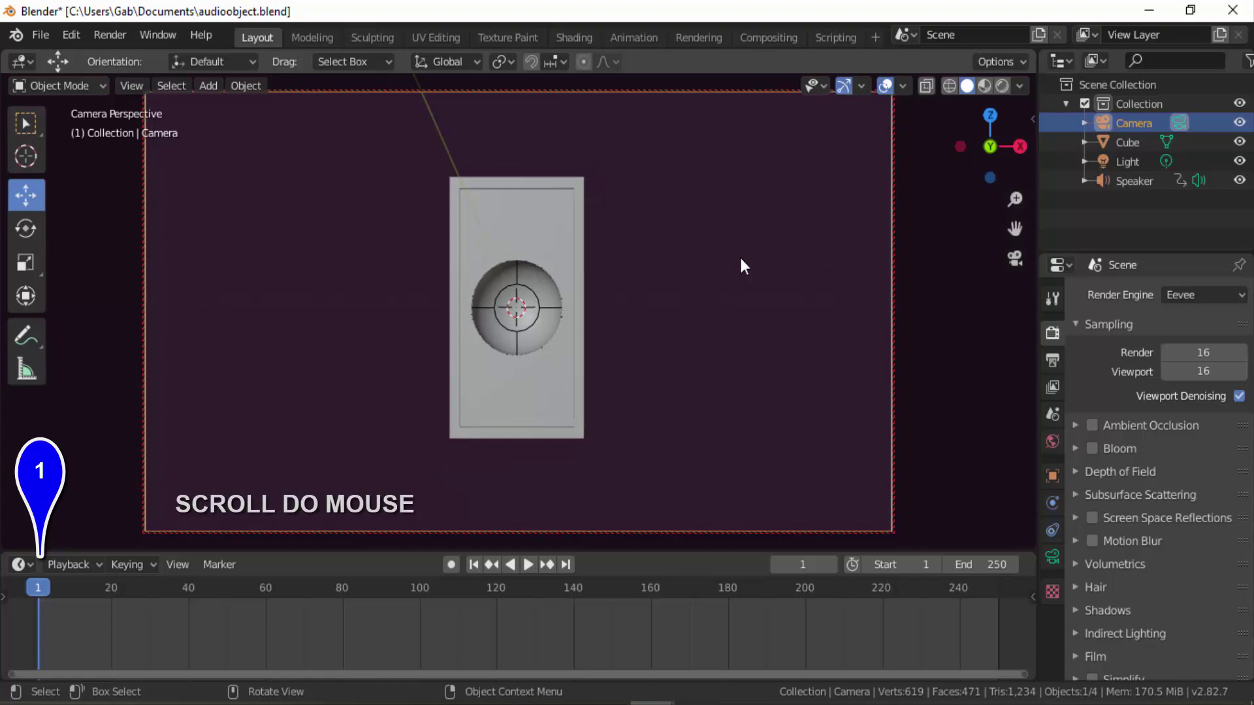
{"action": "scroll", "coordinate": [741, 260], "scroll_direction": "down", "scroll_amount": 2}
{"action": "scroll", "coordinate": [741, 262], "scroll_direction": "down", "scroll_amount": 1}
{"action": "scroll", "coordinate": [742, 262], "scroll_direction": "down", "scroll_amount": 2}
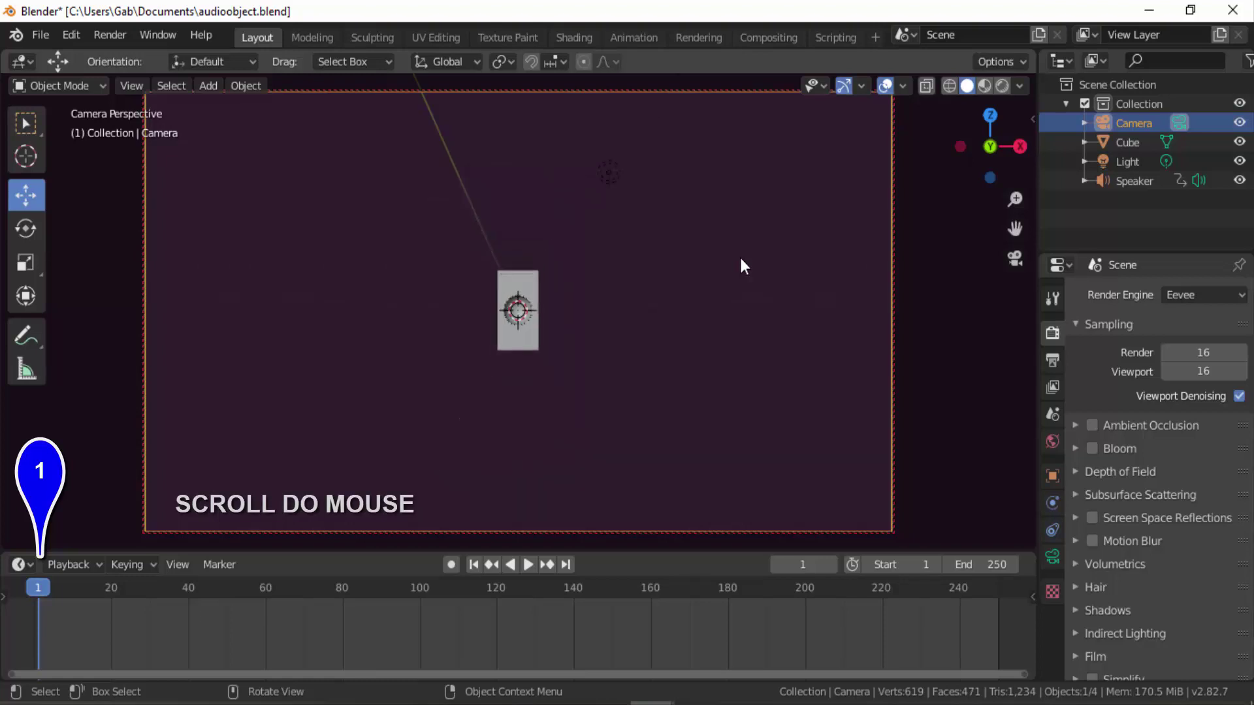
{"action": "scroll", "coordinate": [742, 261], "scroll_direction": "down", "scroll_amount": 1}
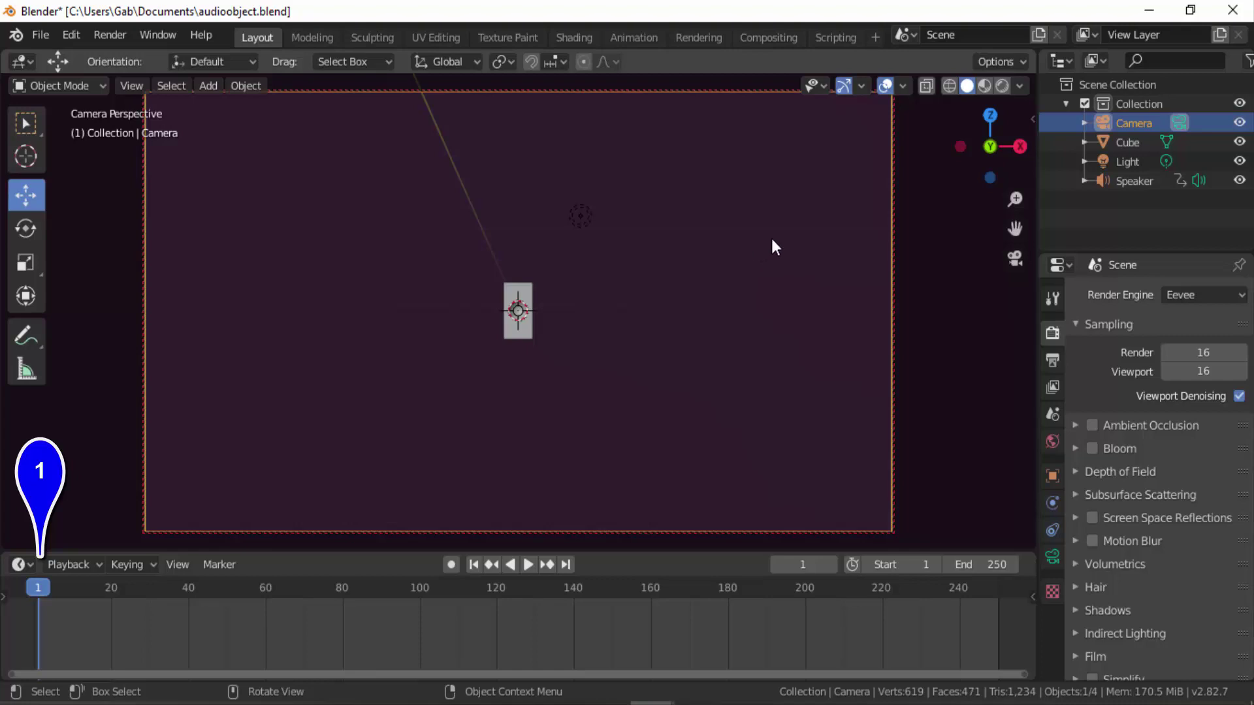
{"action": "key", "text": "i"}
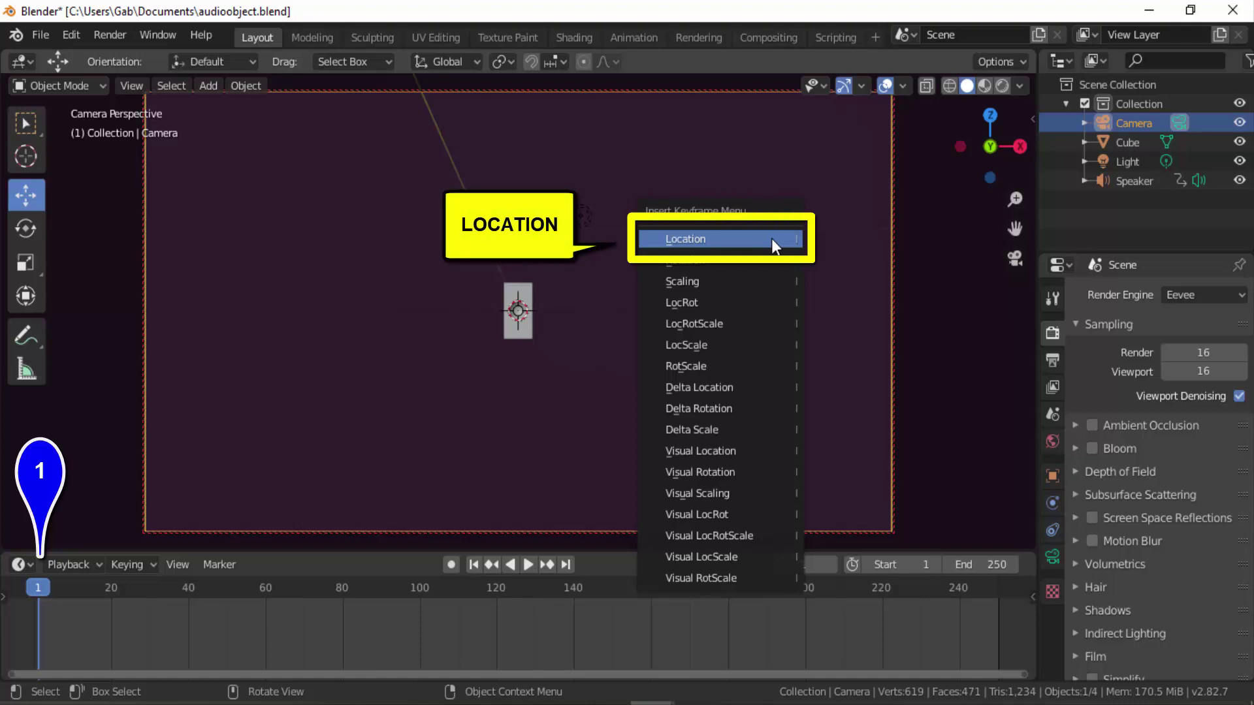
Key the camera's location, then reposition it and key its location at frame 150
{"action": "left_click", "coordinate": [772, 240]}
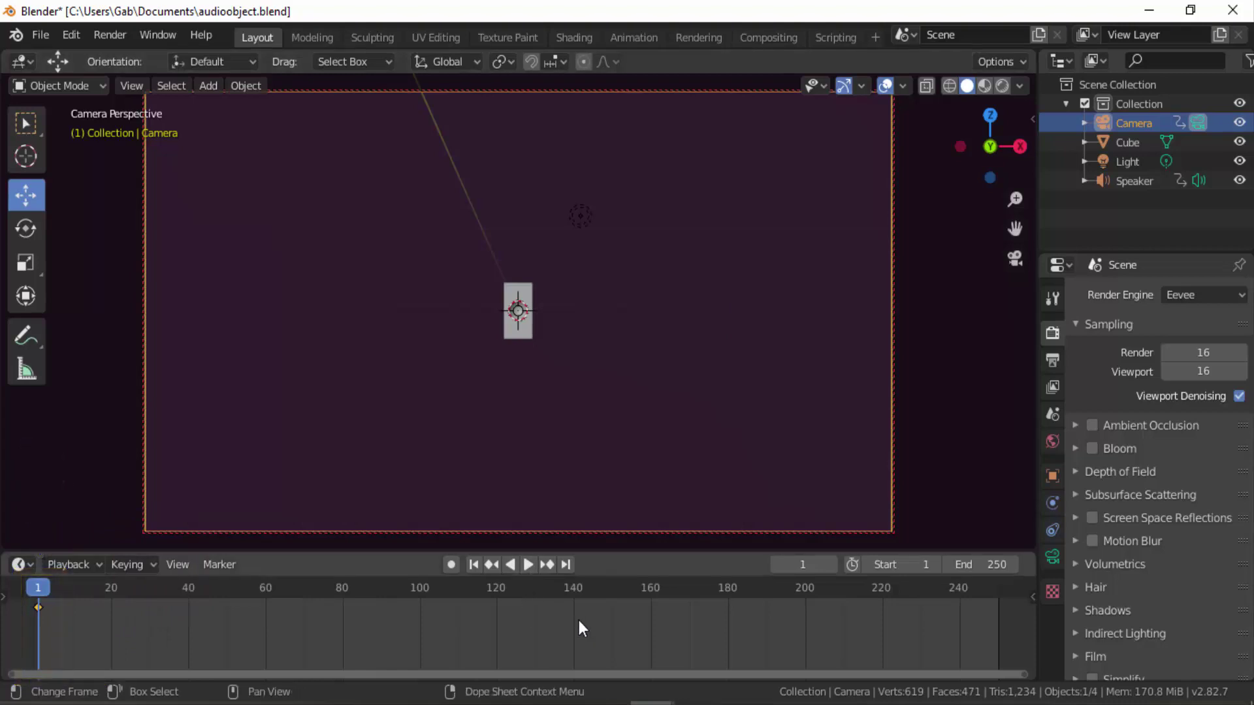
{"action": "left_click", "coordinate": [614, 592]}
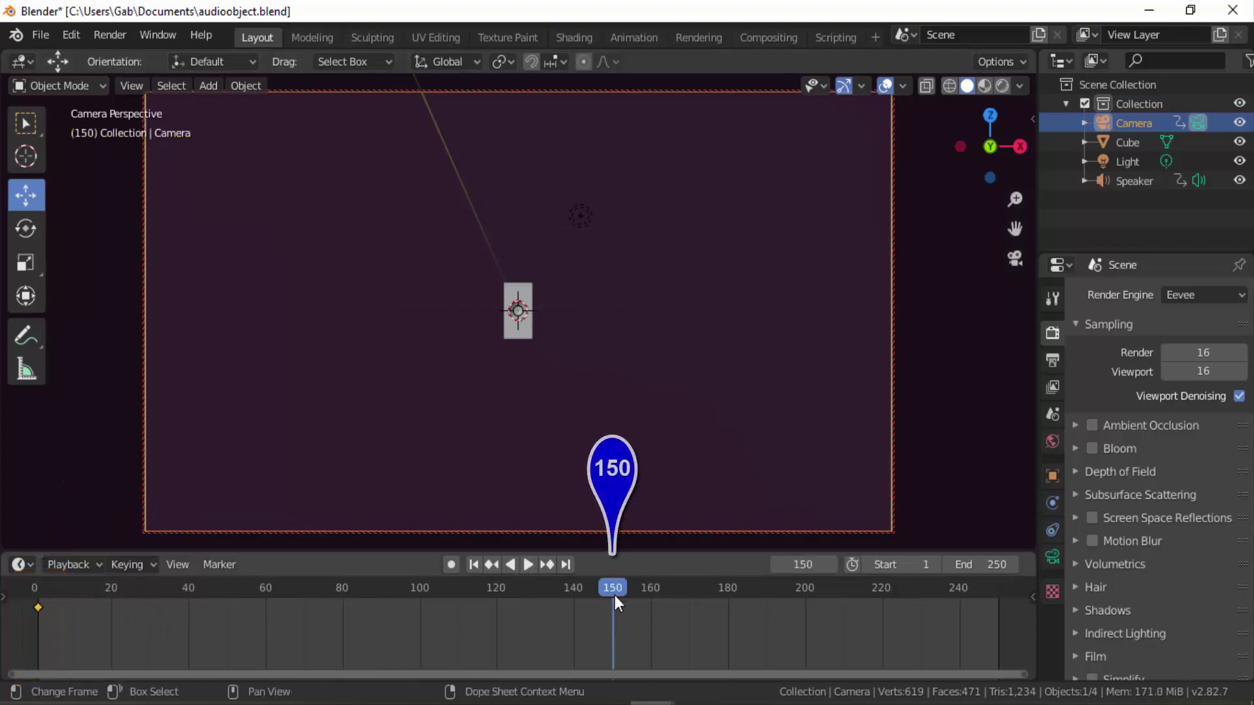
{"action": "scroll", "coordinate": [645, 381], "scroll_direction": "up", "scroll_amount": 5}
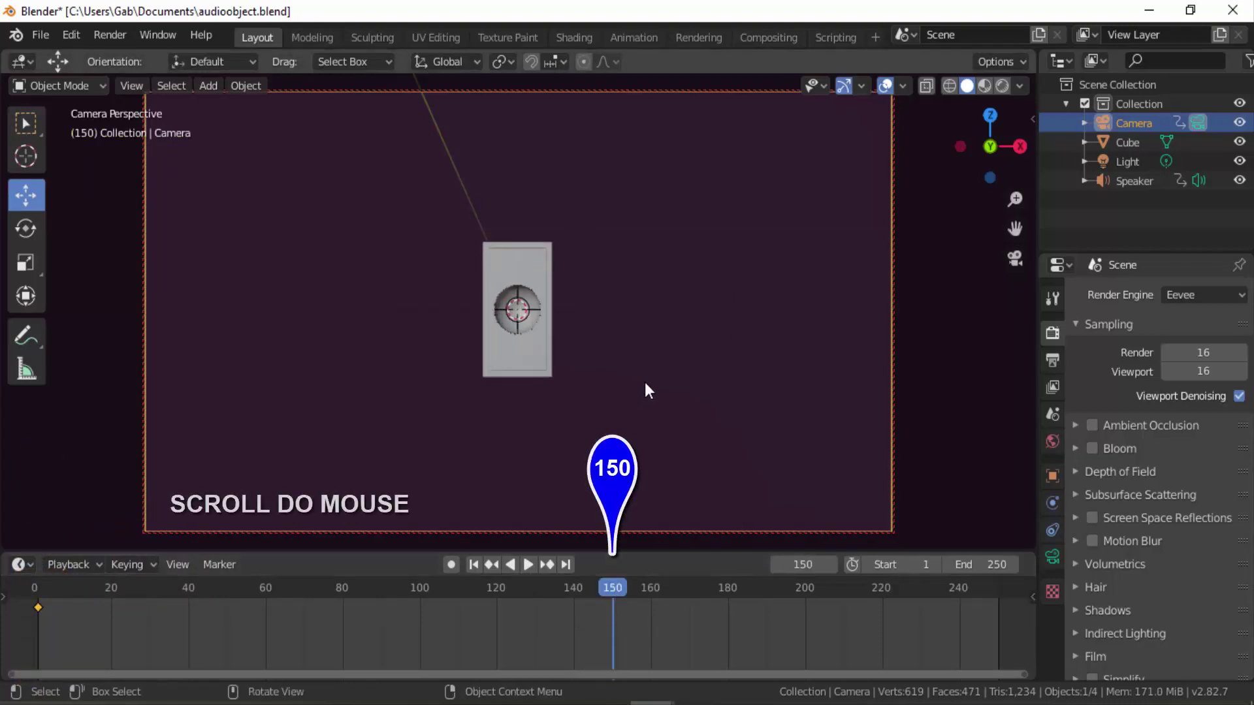
{"action": "scroll", "coordinate": [644, 382], "scroll_direction": "up", "scroll_amount": 5}
{"action": "scroll", "coordinate": [646, 391], "scroll_direction": "up", "scroll_amount": 2}
{"action": "scroll", "coordinate": [647, 389], "scroll_direction": "up", "scroll_amount": 2}
{"action": "scroll", "coordinate": [646, 391], "scroll_direction": "up", "scroll_amount": 2}
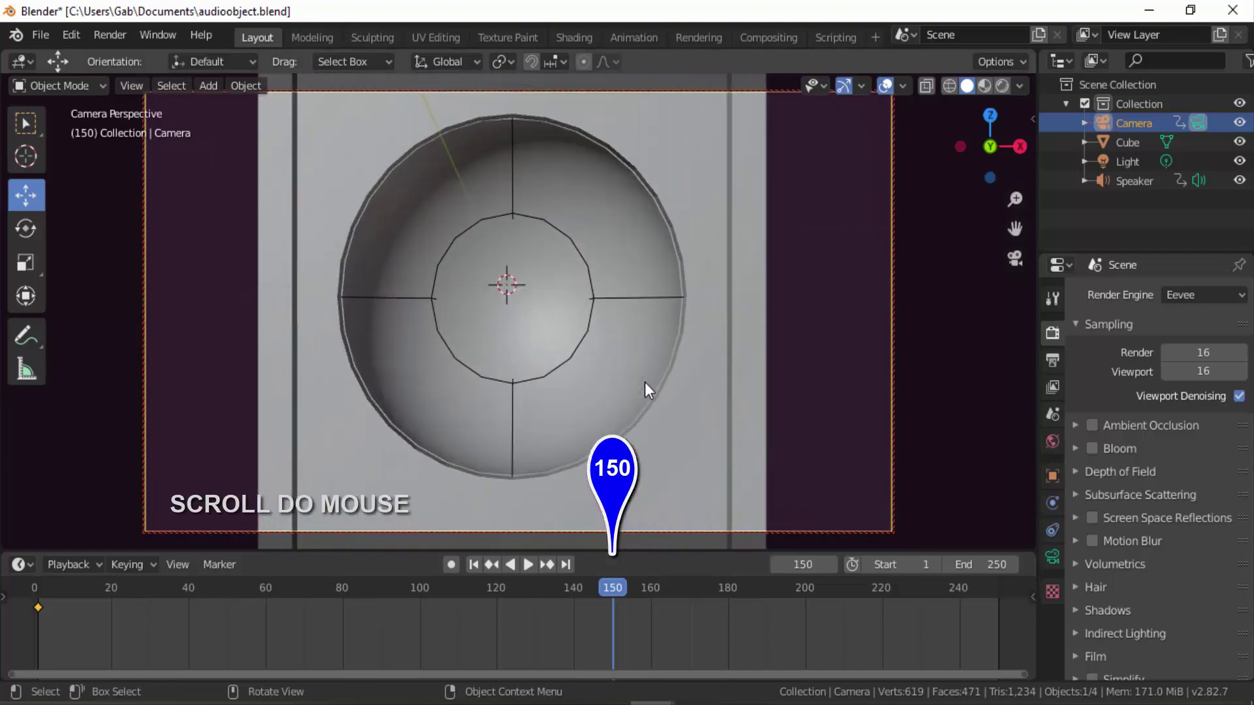
{"action": "scroll", "coordinate": [645, 384], "scroll_direction": "up", "scroll_amount": 1}
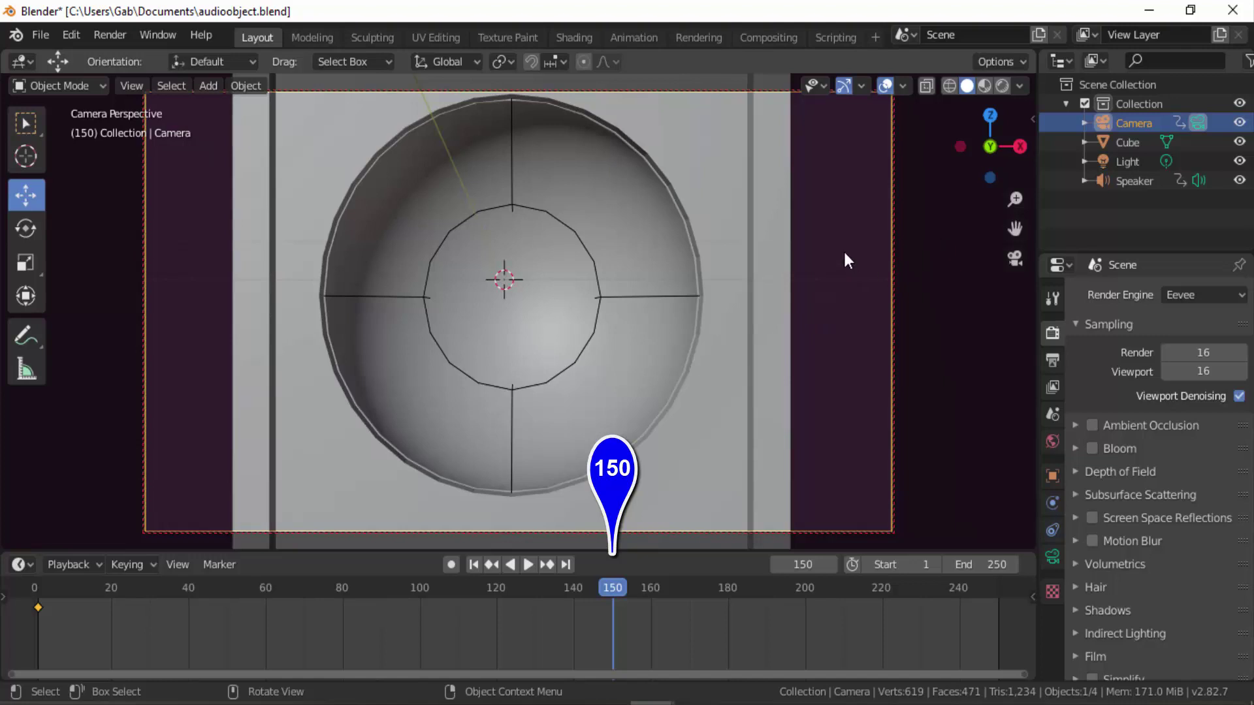
{"action": "key", "text": "i"}
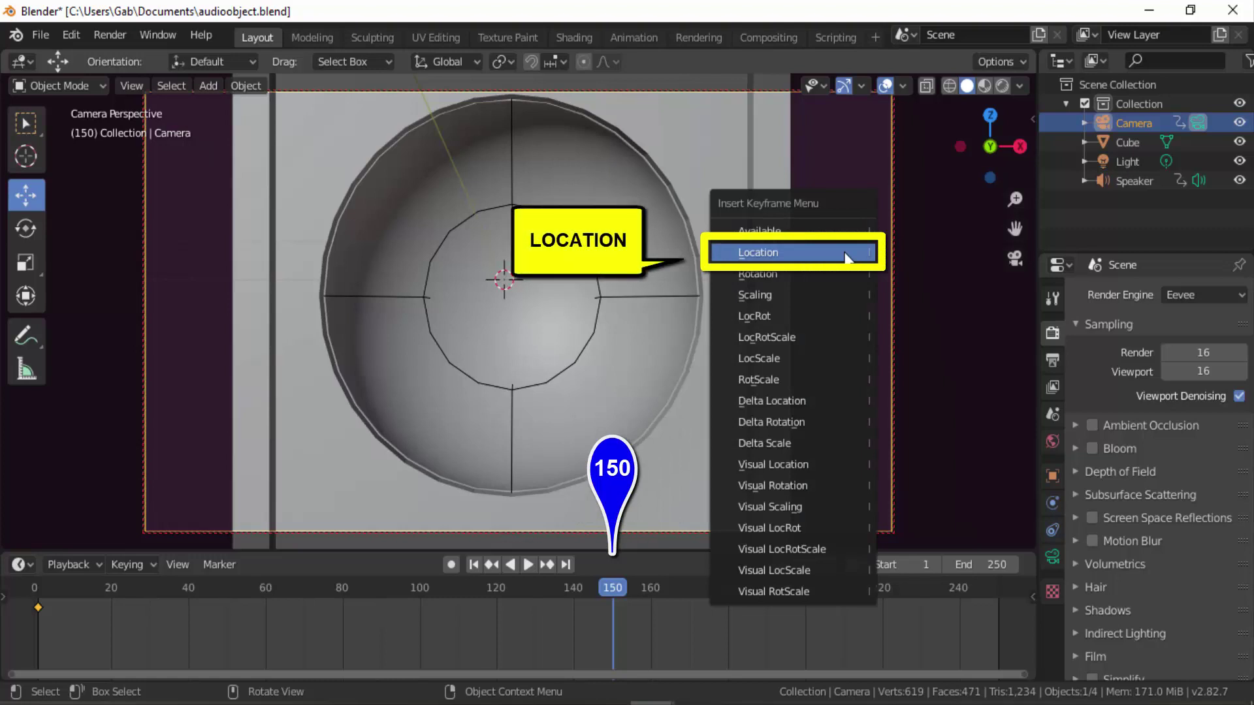
{"action": "left_click", "coordinate": [846, 253]}
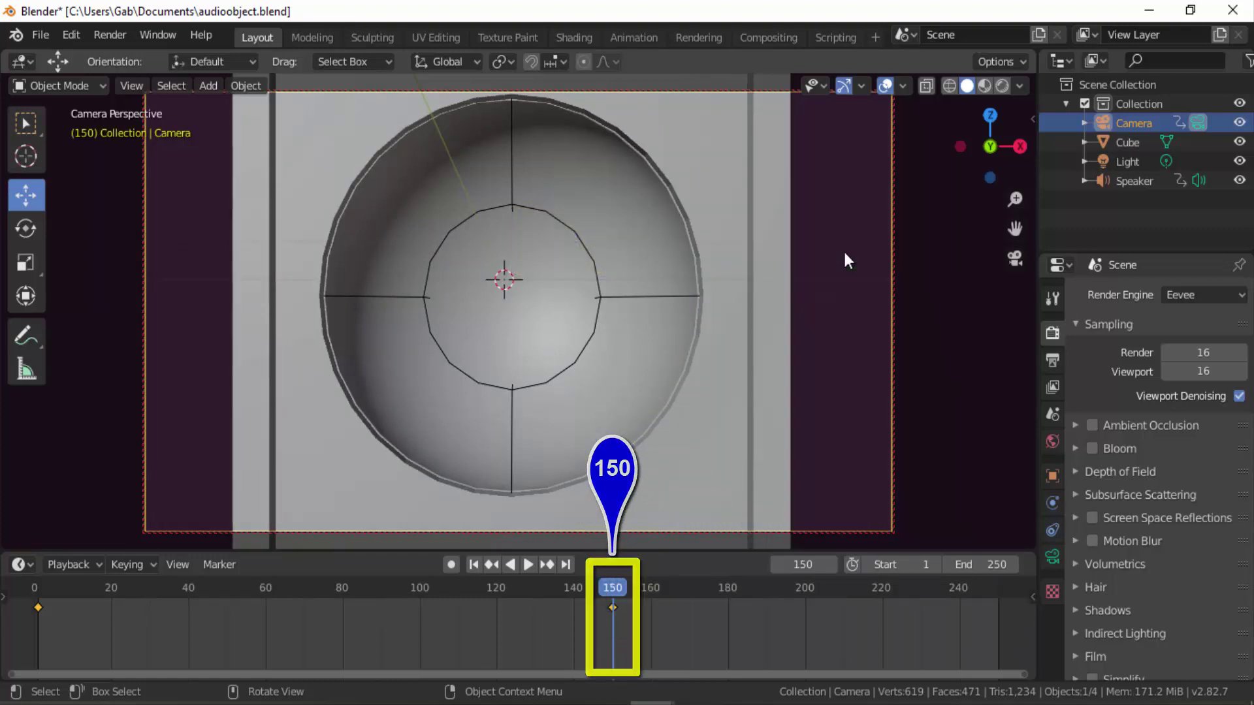
At the last frame, 250, pull the camera back and key its location again
{"action": "left_click", "coordinate": [999, 591]}
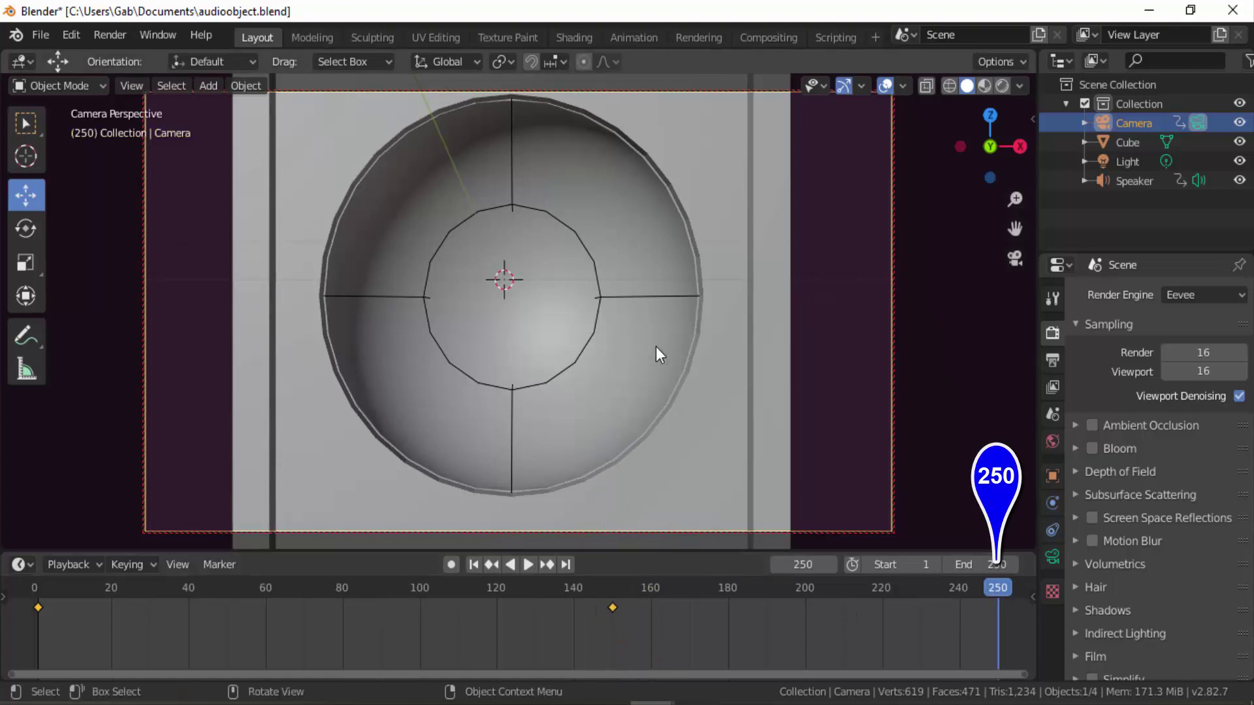
{"action": "scroll", "coordinate": [655, 346], "scroll_direction": "up", "scroll_amount": 1}
{"action": "scroll", "coordinate": [654, 346], "scroll_direction": "down", "scroll_amount": 3}
{"action": "scroll", "coordinate": [655, 346], "scroll_direction": "down", "scroll_amount": 3}
{"action": "scroll", "coordinate": [655, 346], "scroll_direction": "down", "scroll_amount": 2}
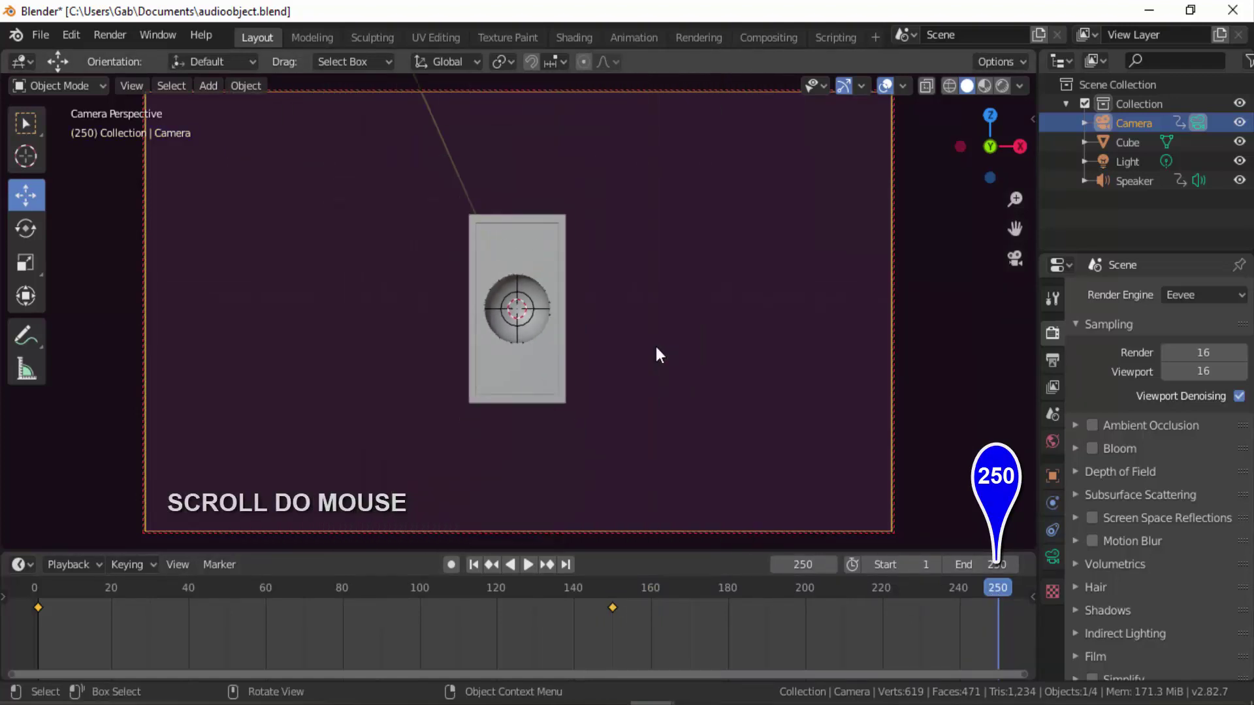
{"action": "scroll", "coordinate": [656, 346], "scroll_direction": "down", "scroll_amount": 3}
{"action": "scroll", "coordinate": [656, 346], "scroll_direction": "down", "scroll_amount": 2}
{"action": "scroll", "coordinate": [656, 346], "scroll_direction": "down", "scroll_amount": 1}
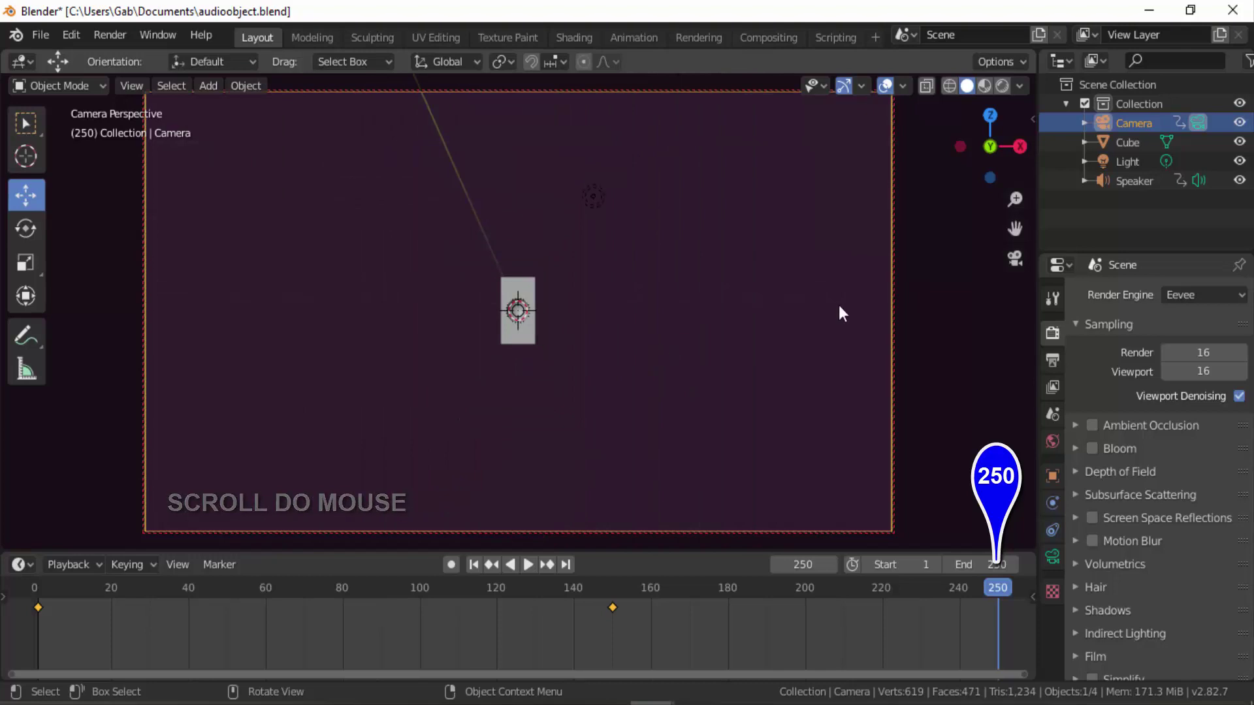
{"action": "key", "text": "i"}
{"action": "left_click", "coordinate": [800, 220]}
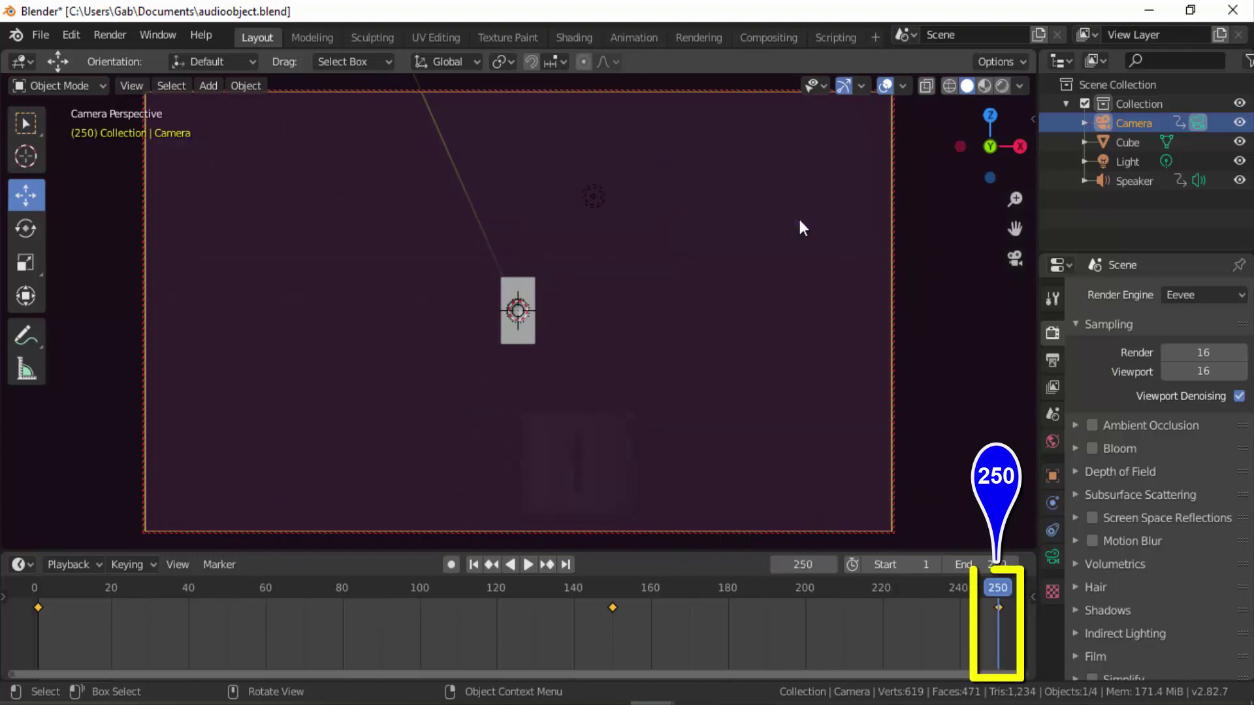
{"action": "left_click", "coordinate": [475, 565]}
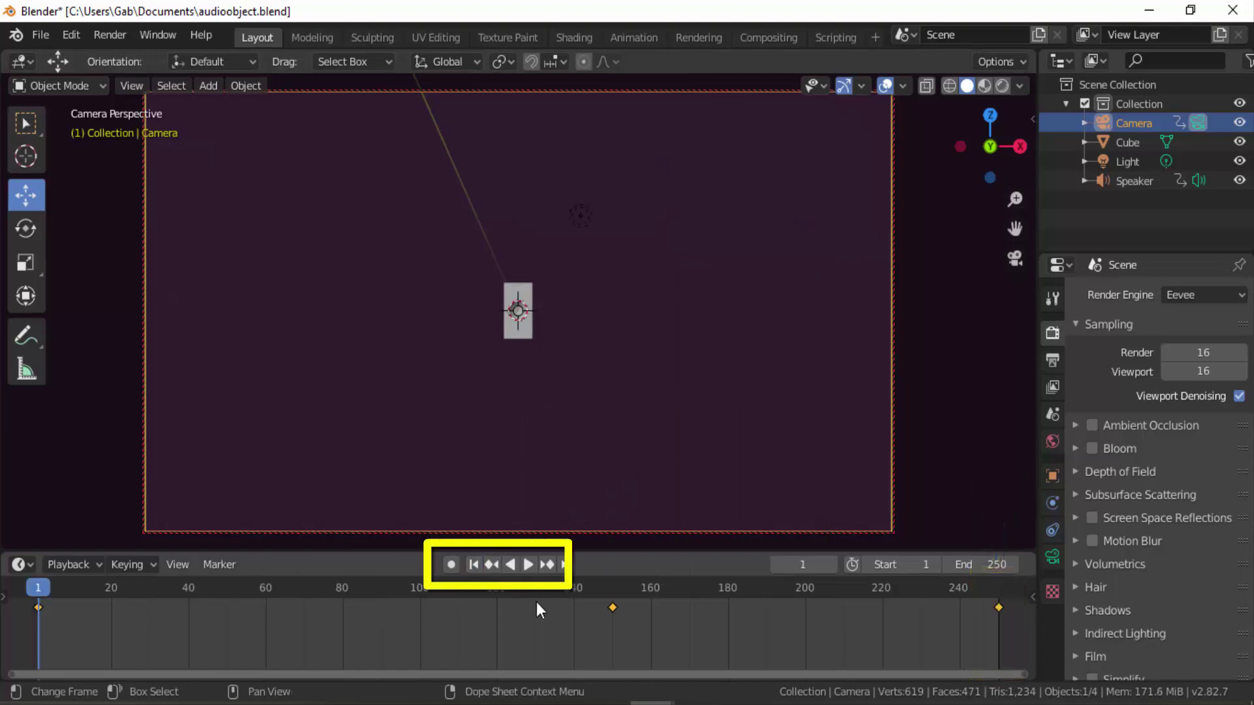
{"action": "left_click", "coordinate": [528, 566]}
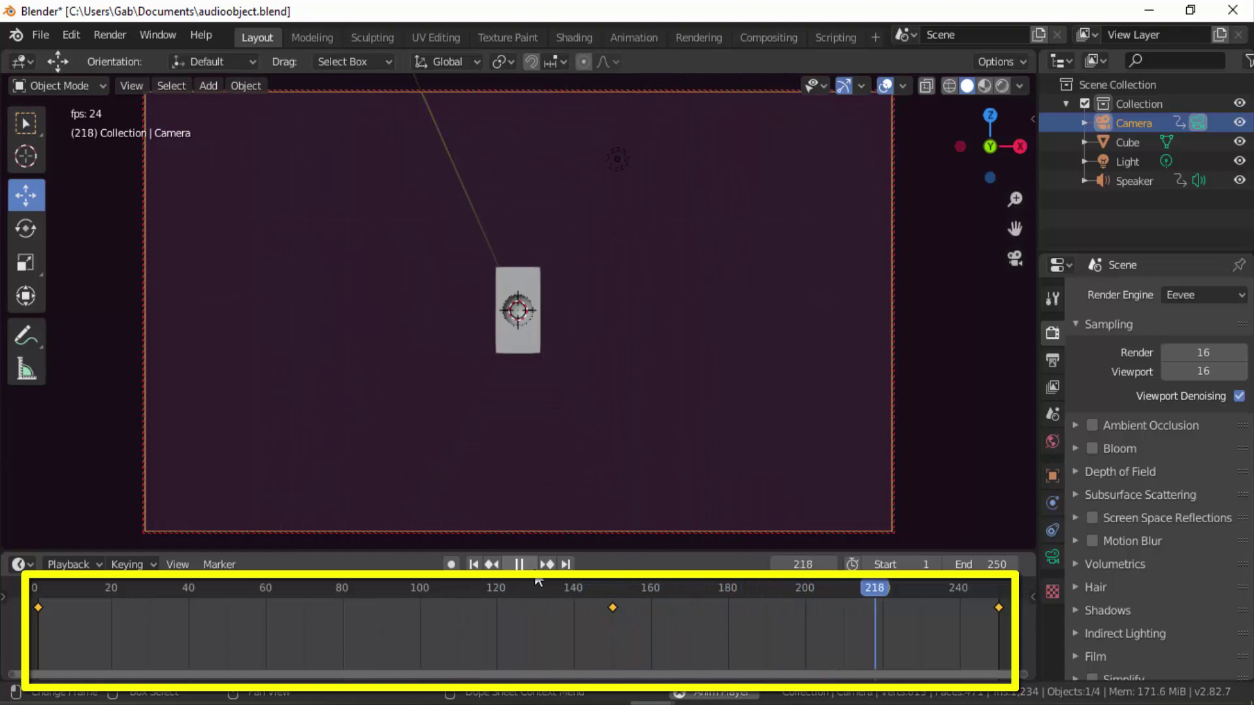
{"action": "left_click", "coordinate": [532, 568]}
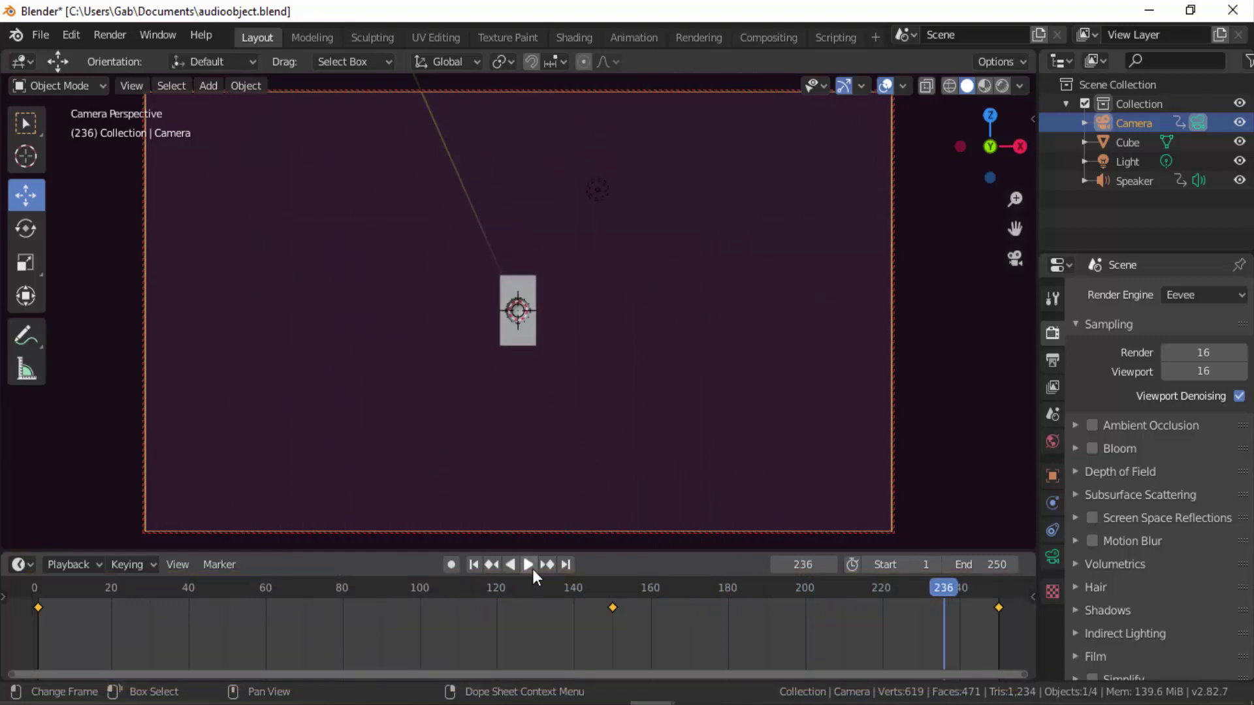
{"action": "left_click", "coordinate": [469, 565]}
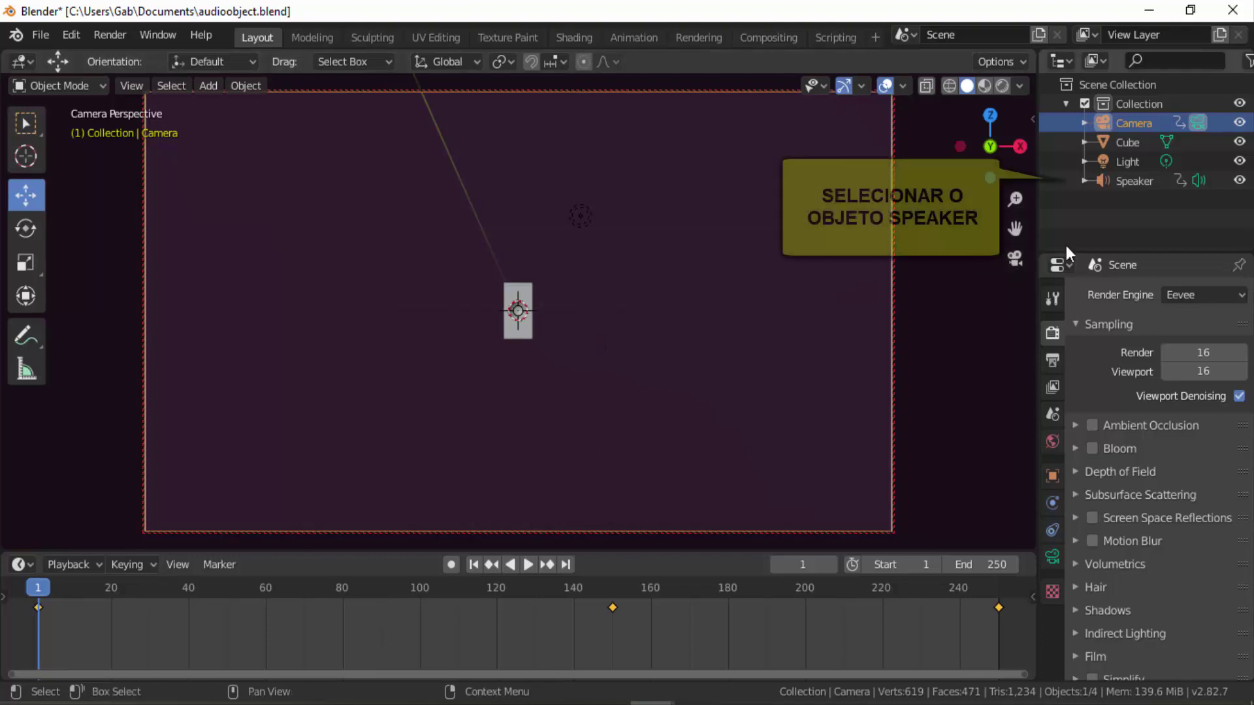
Select the Speaker in the Outliner and show its Object Data sound properties
{"action": "left_click", "coordinate": [1140, 180]}
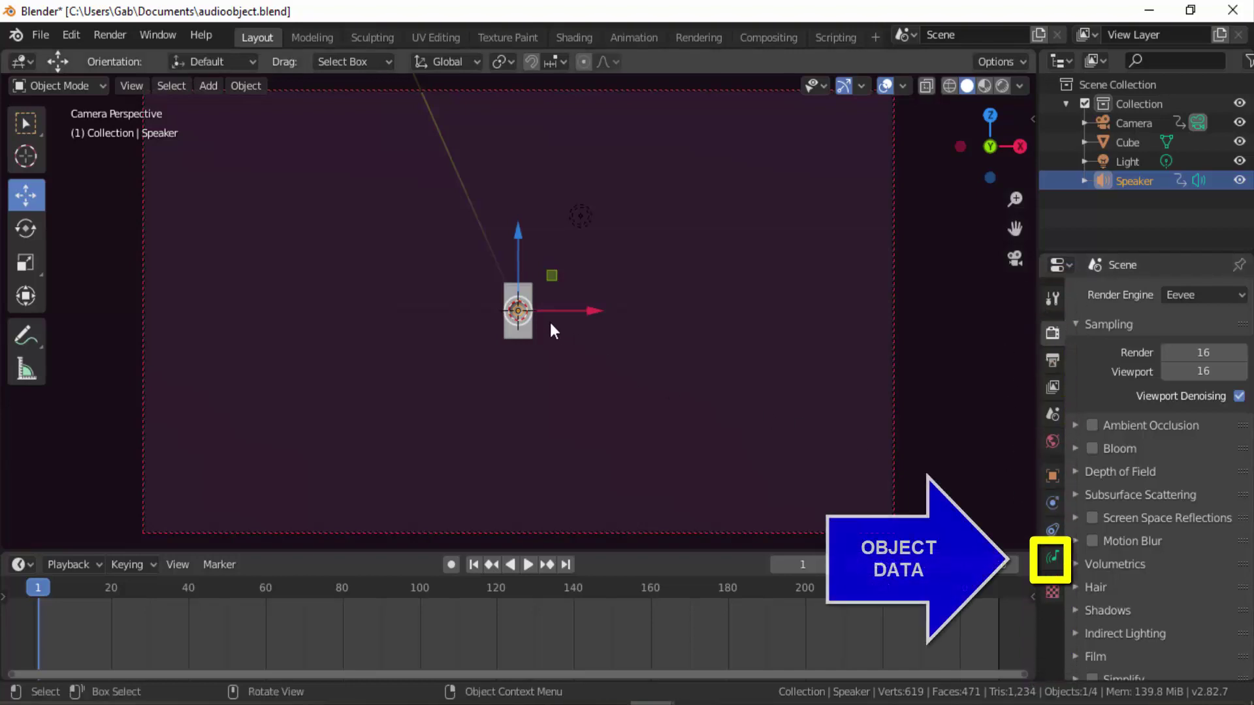
{"action": "left_click", "coordinate": [1053, 560]}
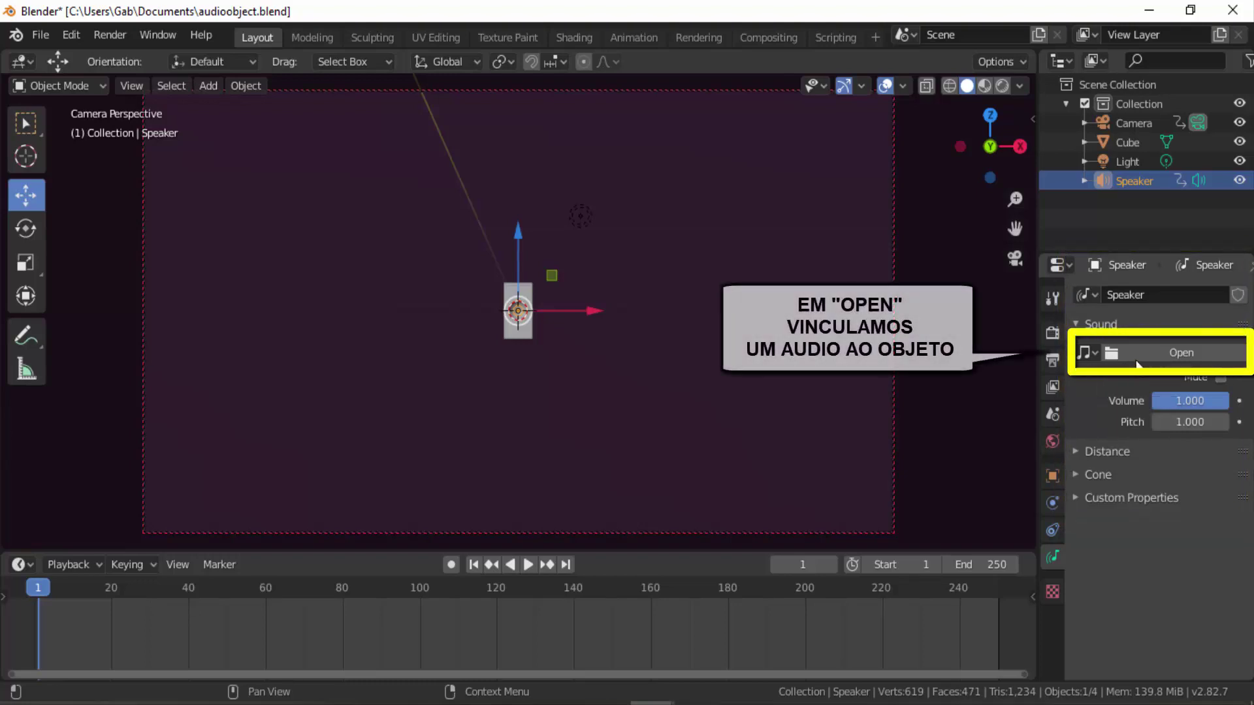
Load Good_Times.mp3 from the MP3 FREE folder as the Speaker's sound, opened as mono
{"action": "left_click", "coordinate": [1188, 353]}
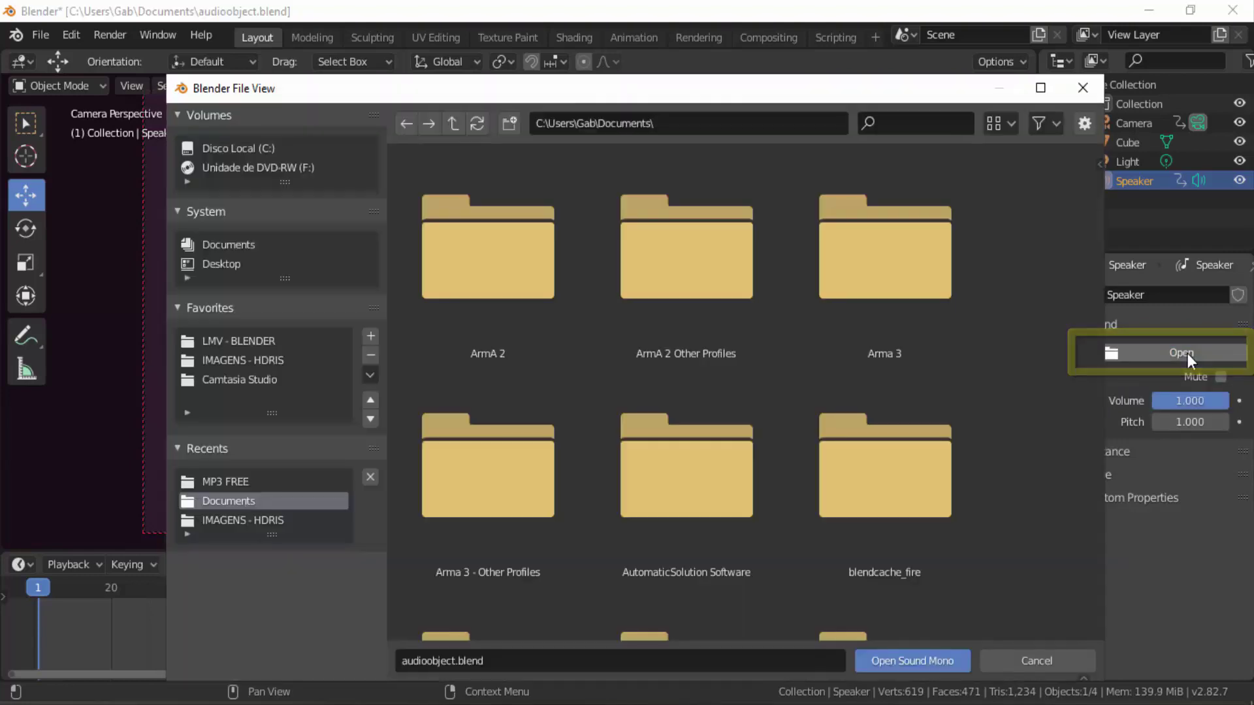
{"action": "left_click", "coordinate": [224, 481]}
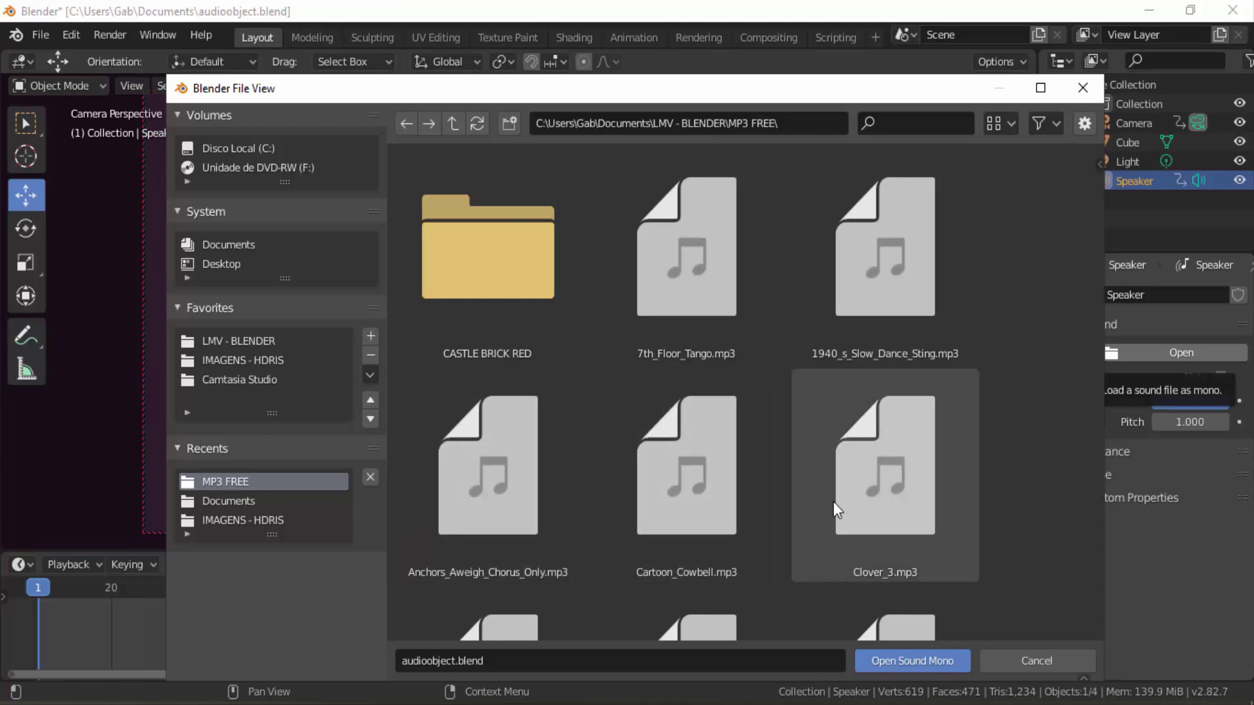
{"action": "scroll", "coordinate": [776, 503], "scroll_direction": "down", "scroll_amount": 1}
{"action": "scroll", "coordinate": [776, 503], "scroll_direction": "down", "scroll_amount": 4}
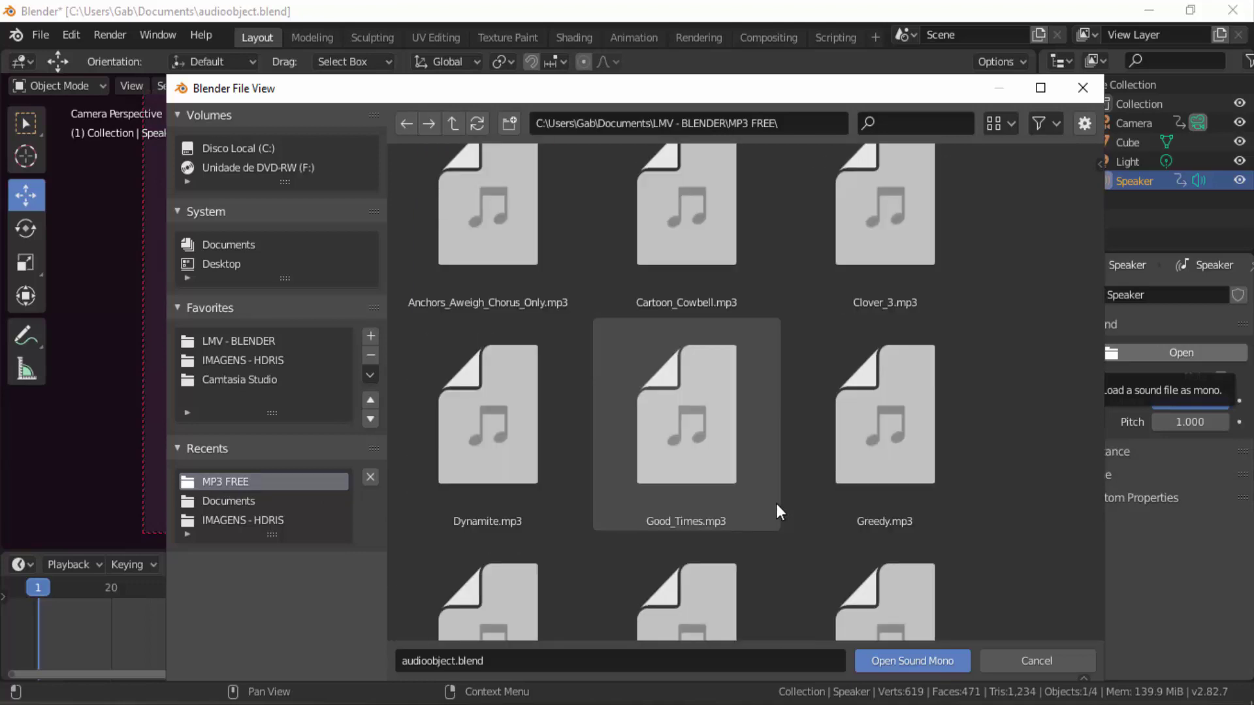
{"action": "scroll", "coordinate": [776, 503], "scroll_direction": "down", "scroll_amount": 1}
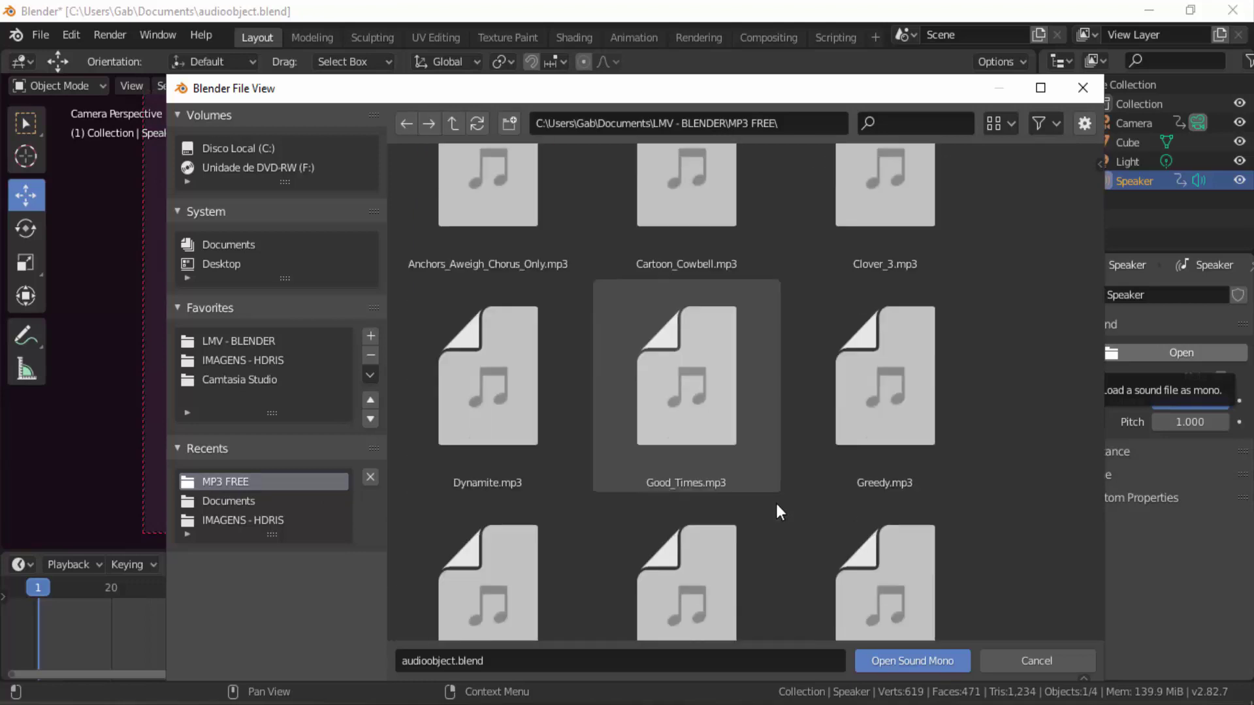
{"action": "left_click", "coordinate": [657, 410]}
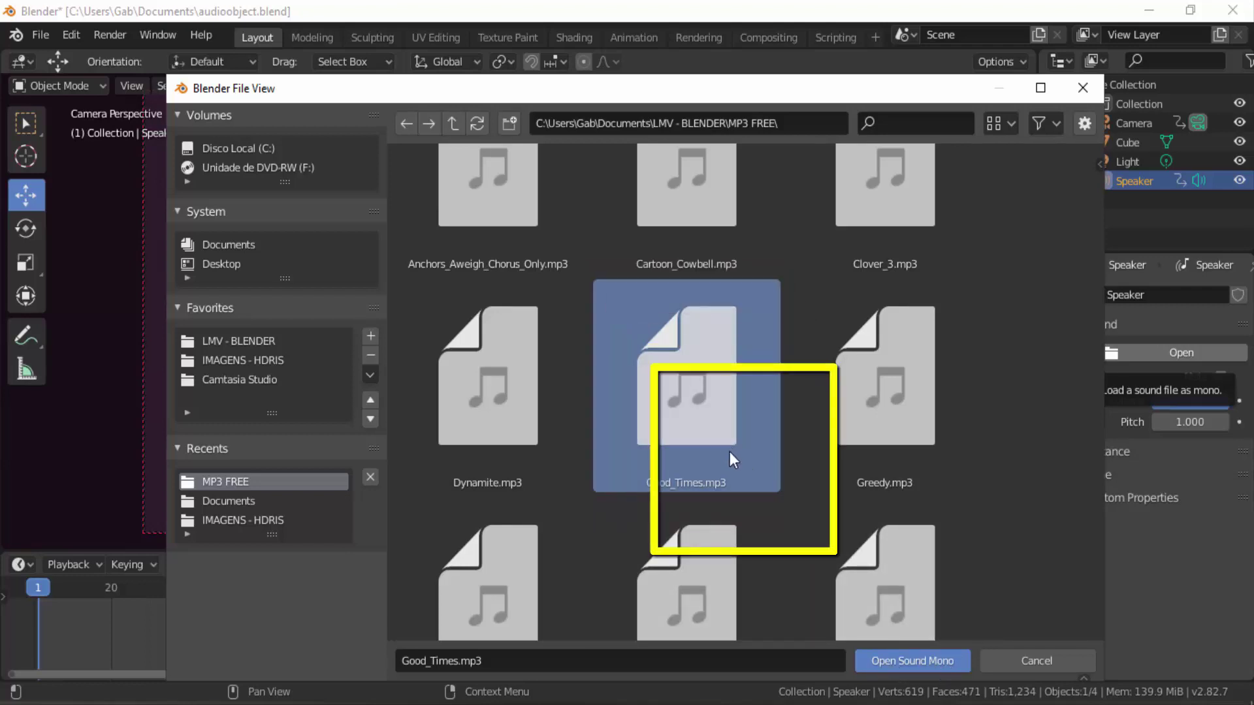
{"action": "left_click", "coordinate": [904, 660]}
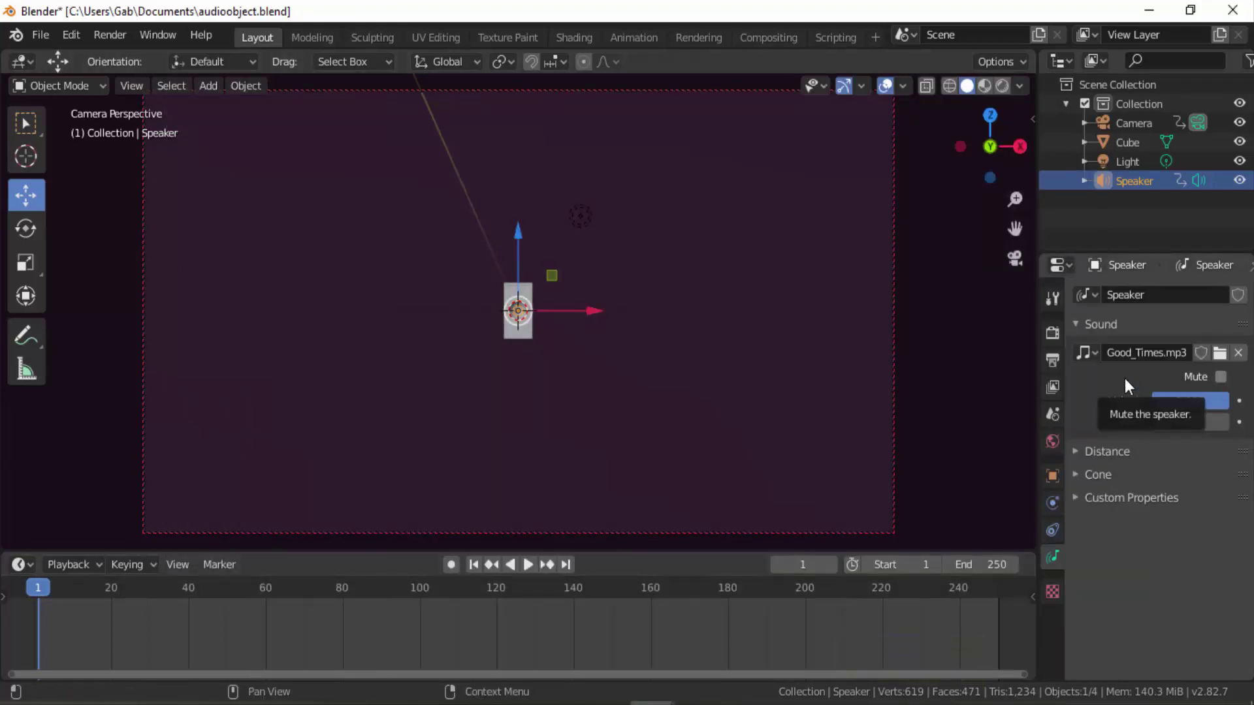
Check the speaker's sound list, keep Good_Times.mp3, and play the camera animation with sound
{"action": "left_click", "coordinate": [1097, 358]}
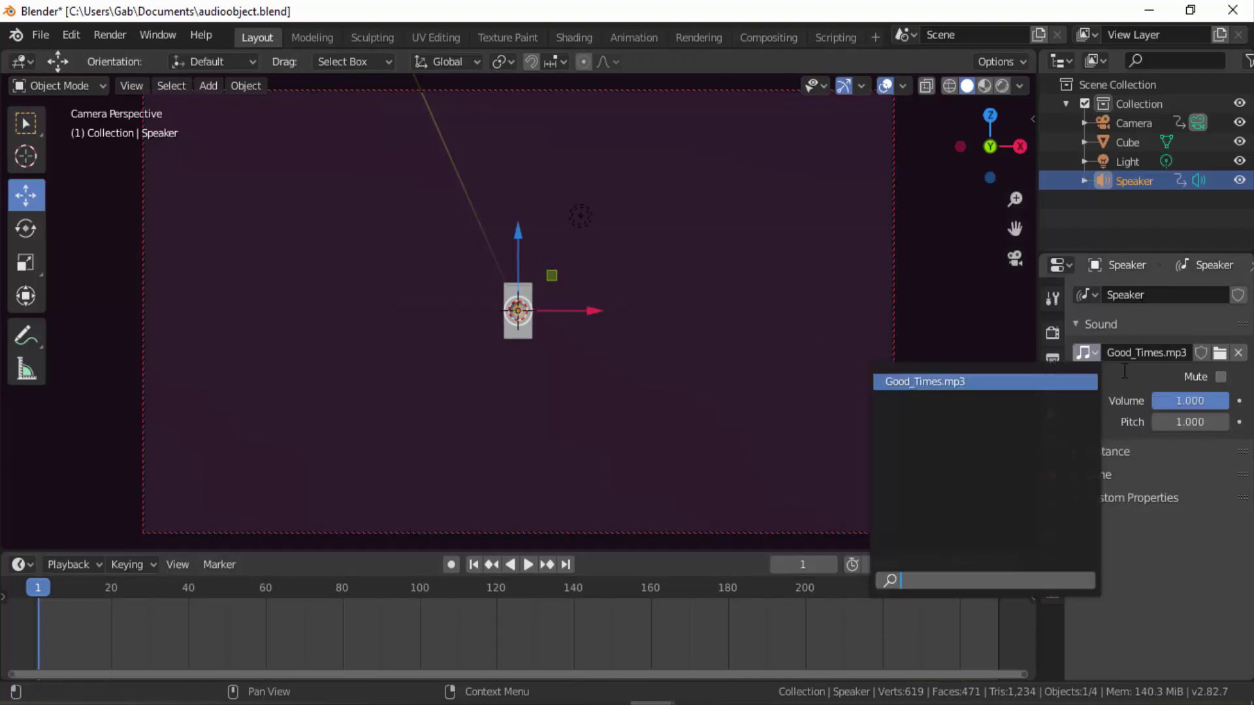
{"action": "left_click", "coordinate": [1116, 399]}
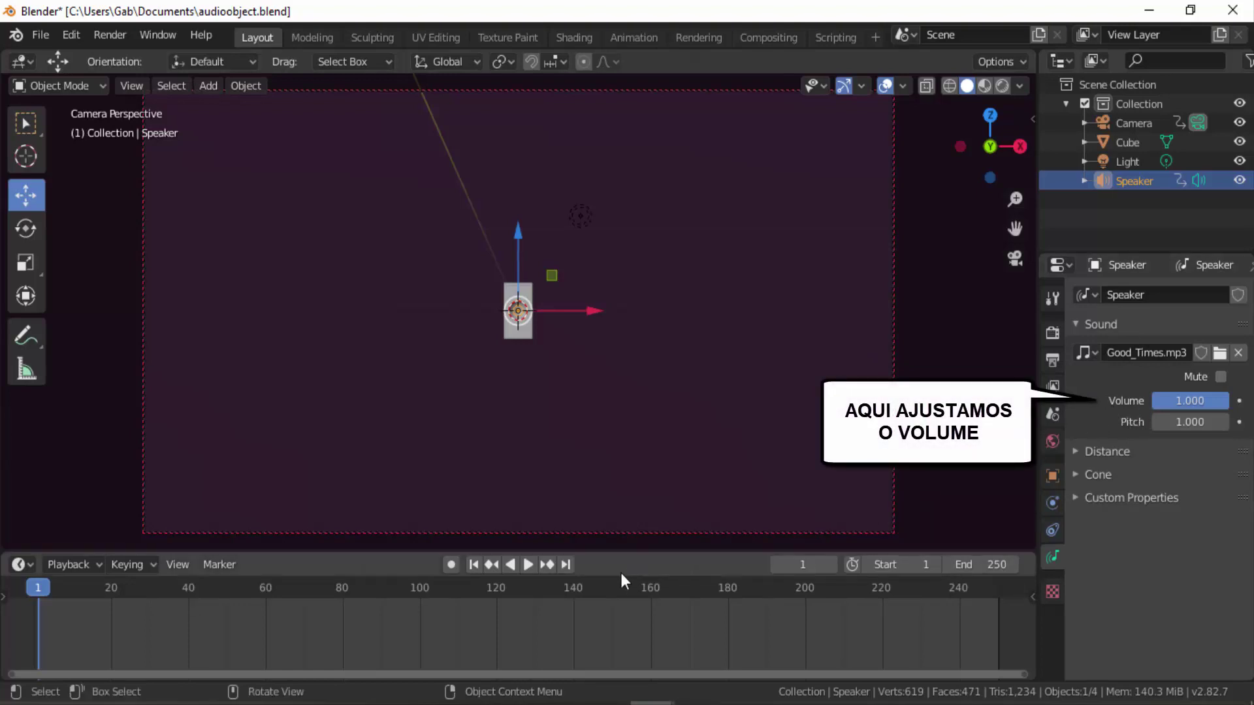
{"action": "left_click", "coordinate": [526, 564]}
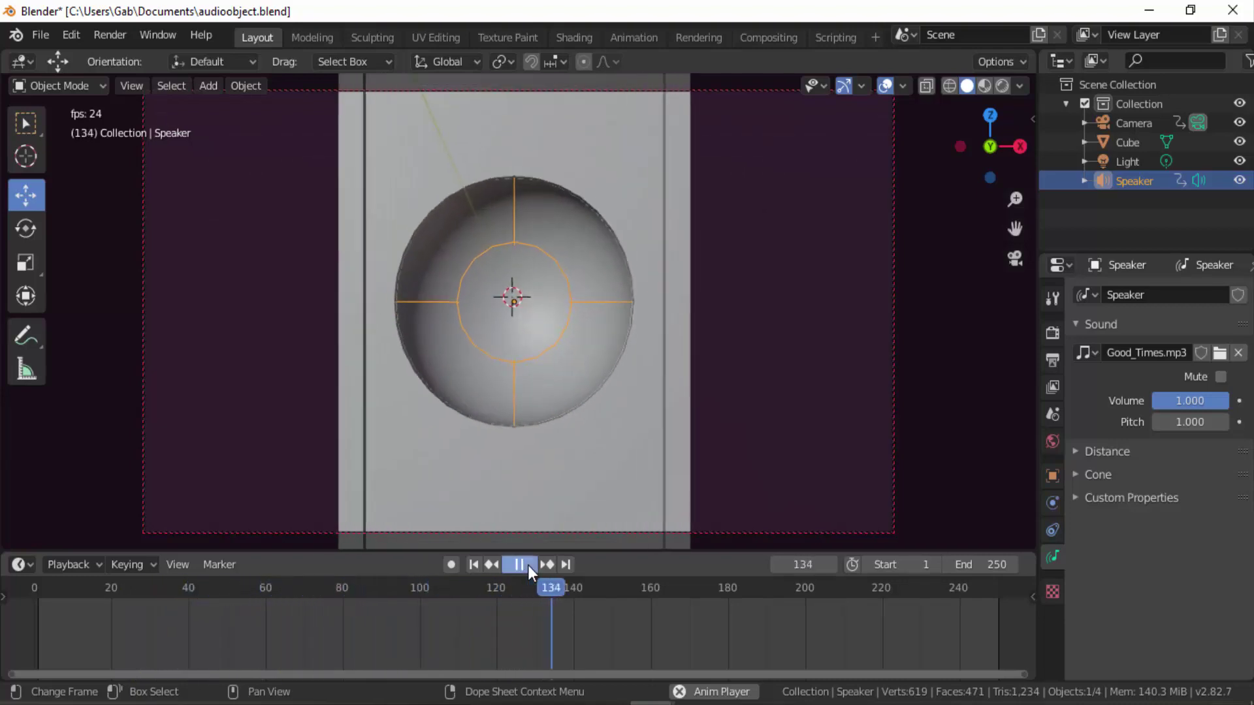
Pause, scrub back to frame 0, replay the animation, then stop it back at frame 1
{"action": "left_click", "coordinate": [528, 566]}
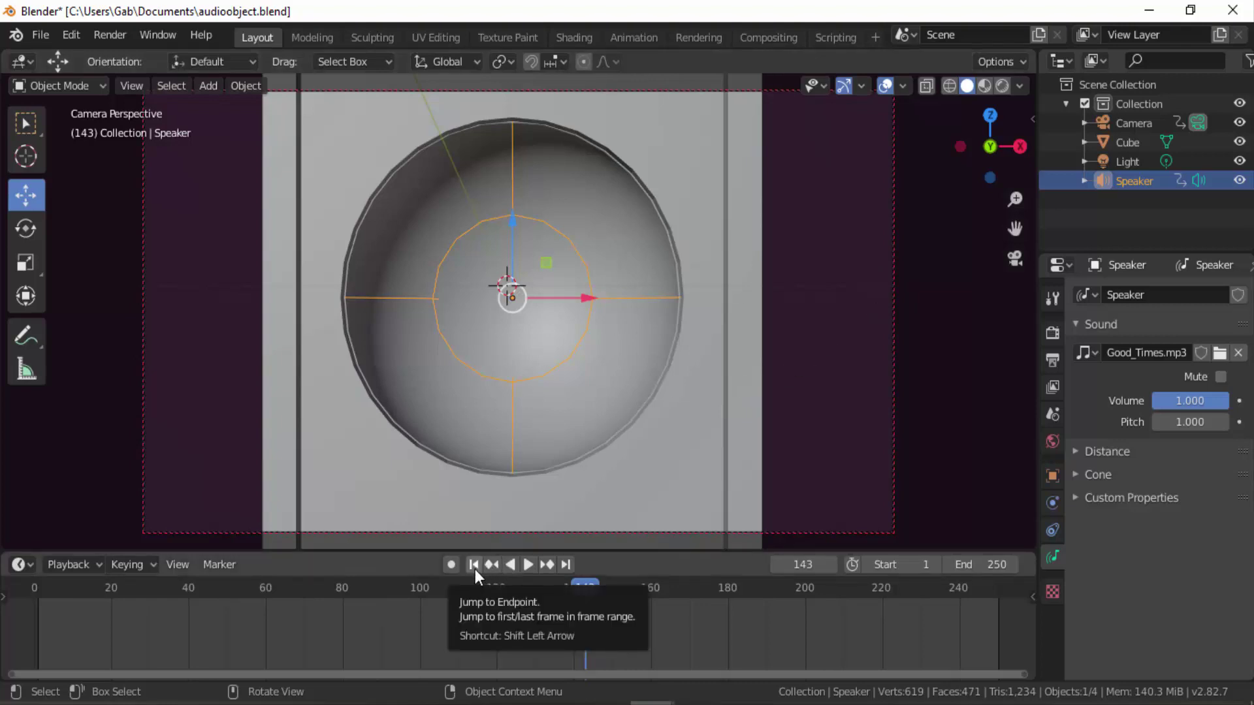
{"action": "left_click_drag", "start_coordinate": [584, 586], "coordinate": [228, 550]}
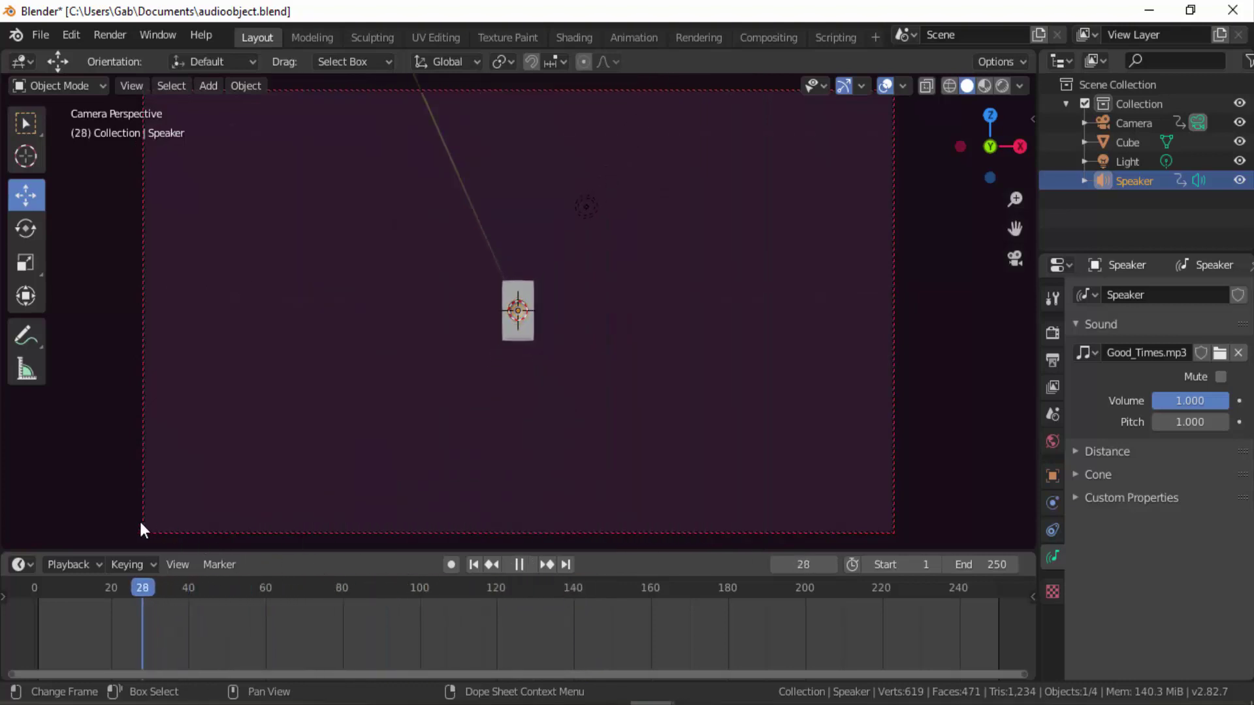
{"action": "left_click_drag", "start_coordinate": [228, 549], "coordinate": [32, 526]}
{"action": "key", "text": "space"}
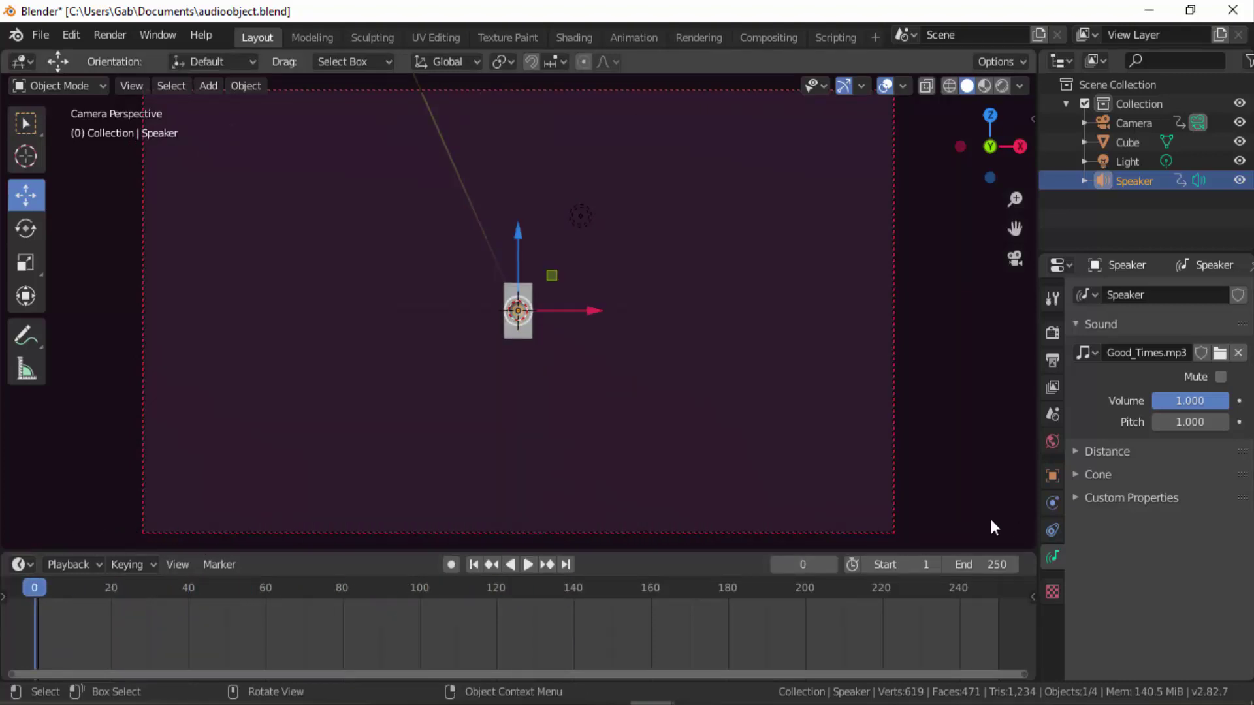
{"action": "left_click", "coordinate": [528, 564]}
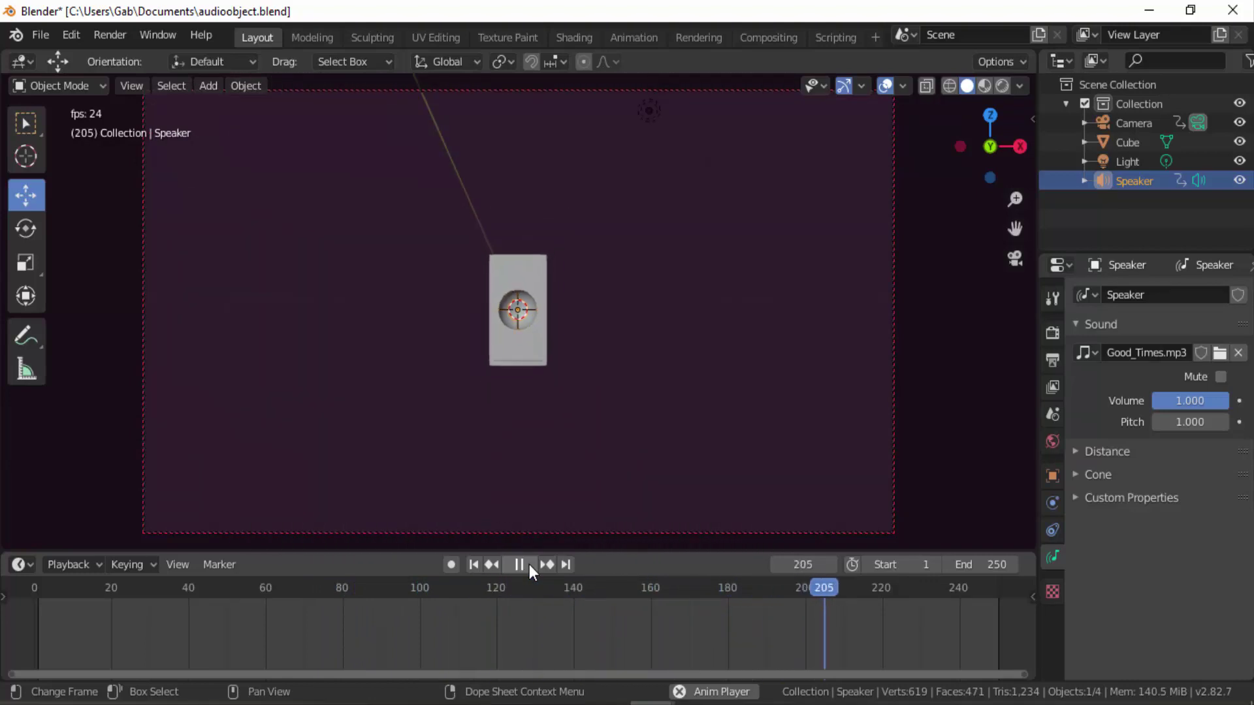
{"action": "key", "text": "Escape"}
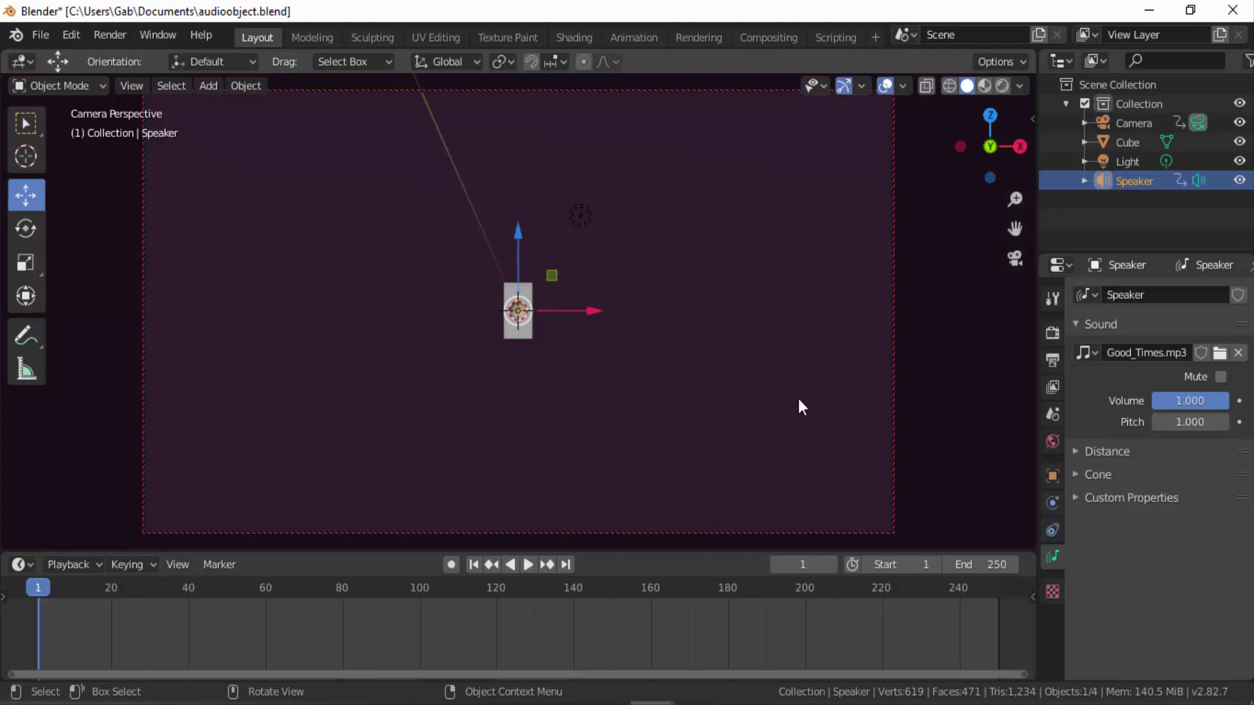
Review the speaker's Distance and Cone settings, then bring up the Render Properties
{"action": "left_click", "coordinate": [1074, 451]}
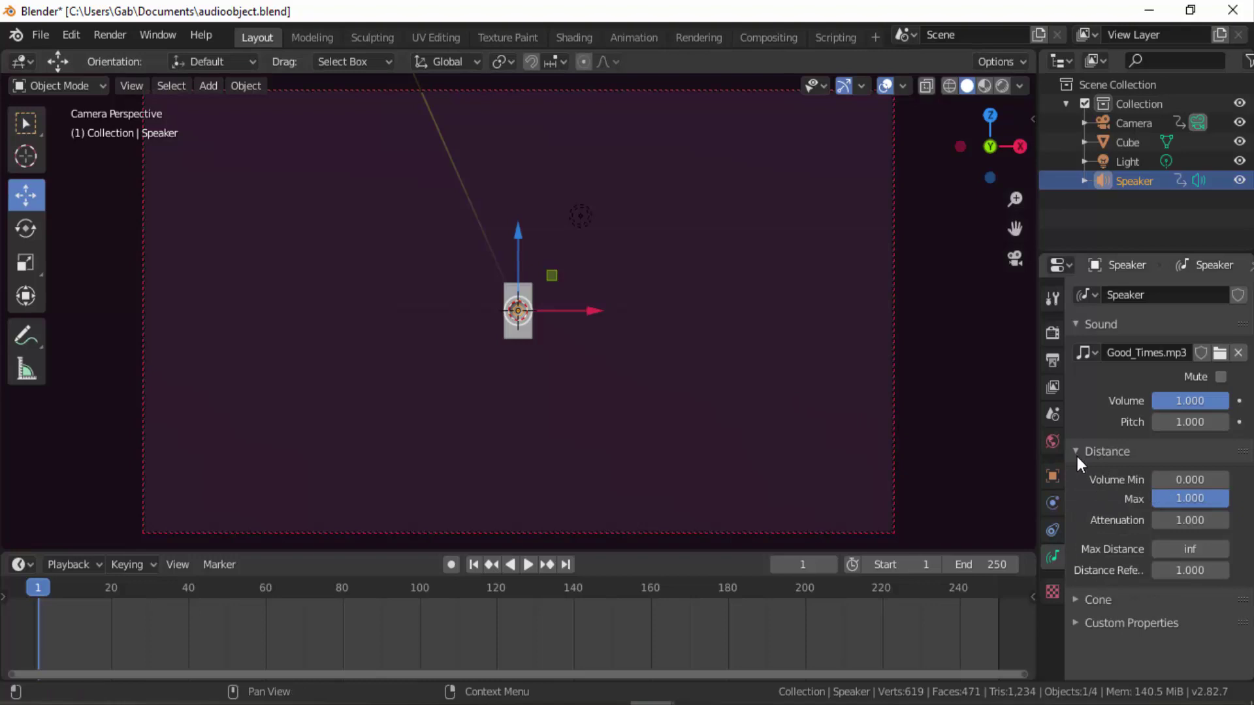
{"action": "left_click", "coordinate": [1075, 601]}
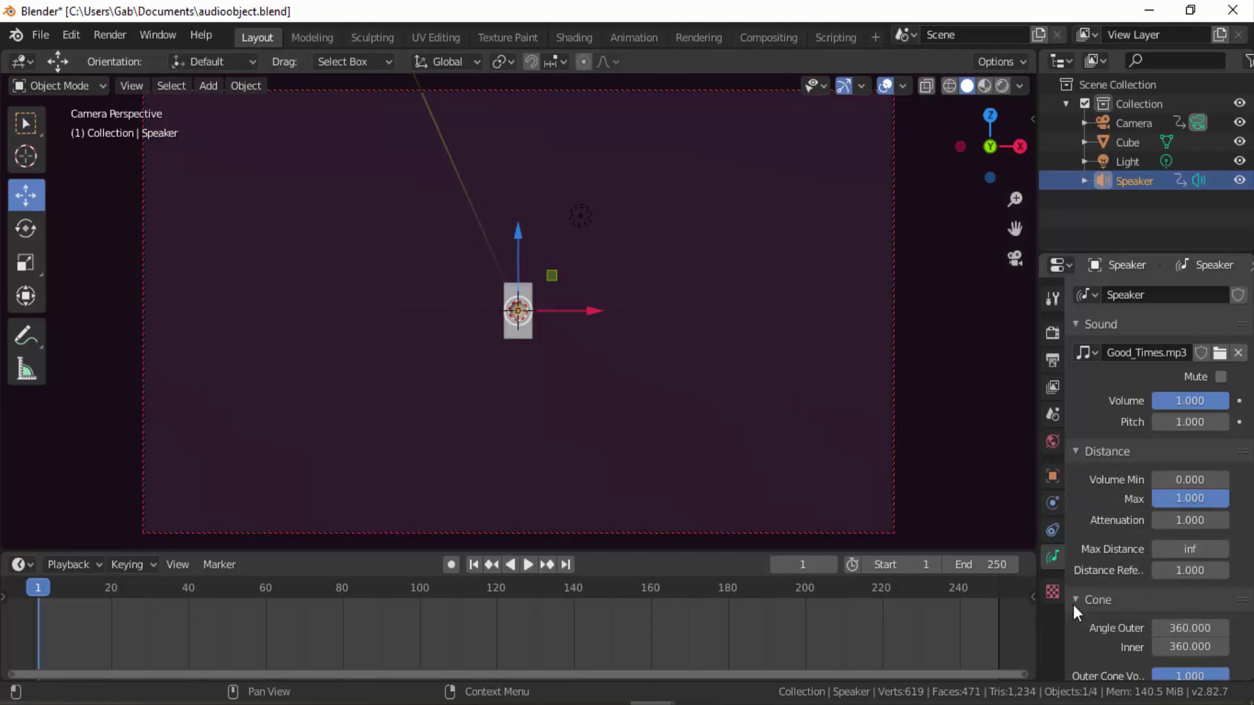
{"action": "scroll", "coordinate": [1111, 553], "scroll_direction": "down", "scroll_amount": 1}
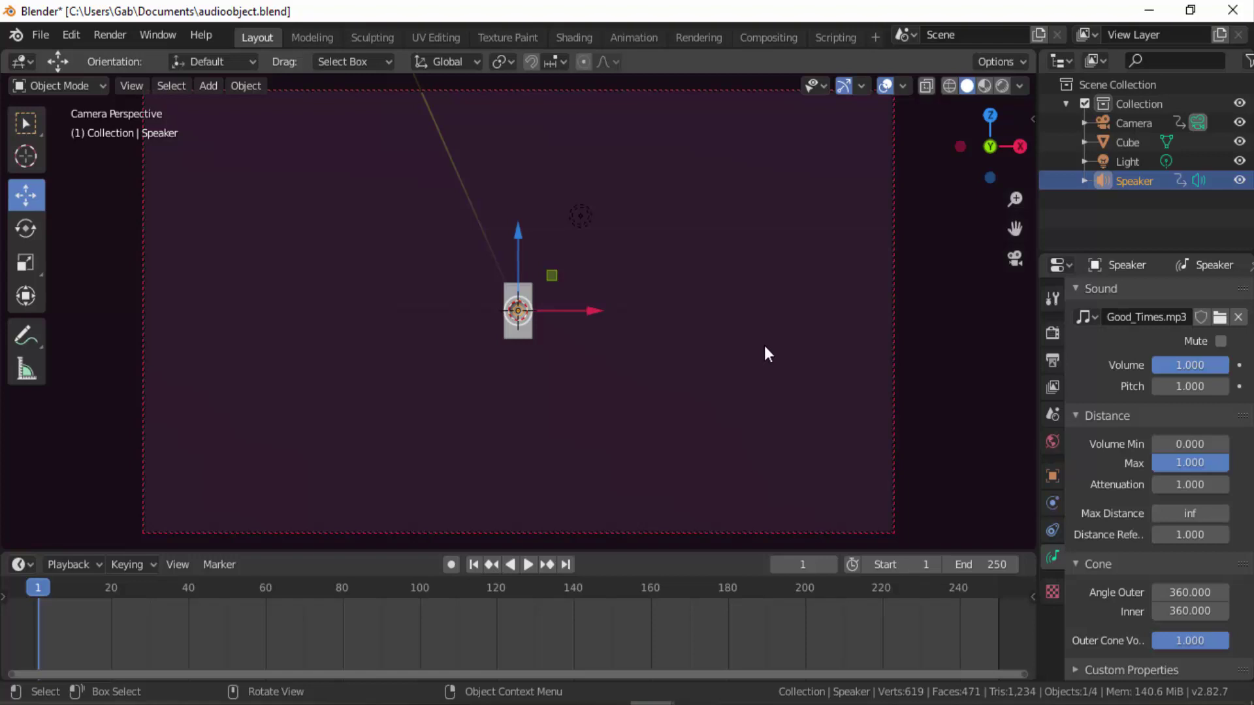
{"action": "left_click", "coordinate": [1074, 419]}
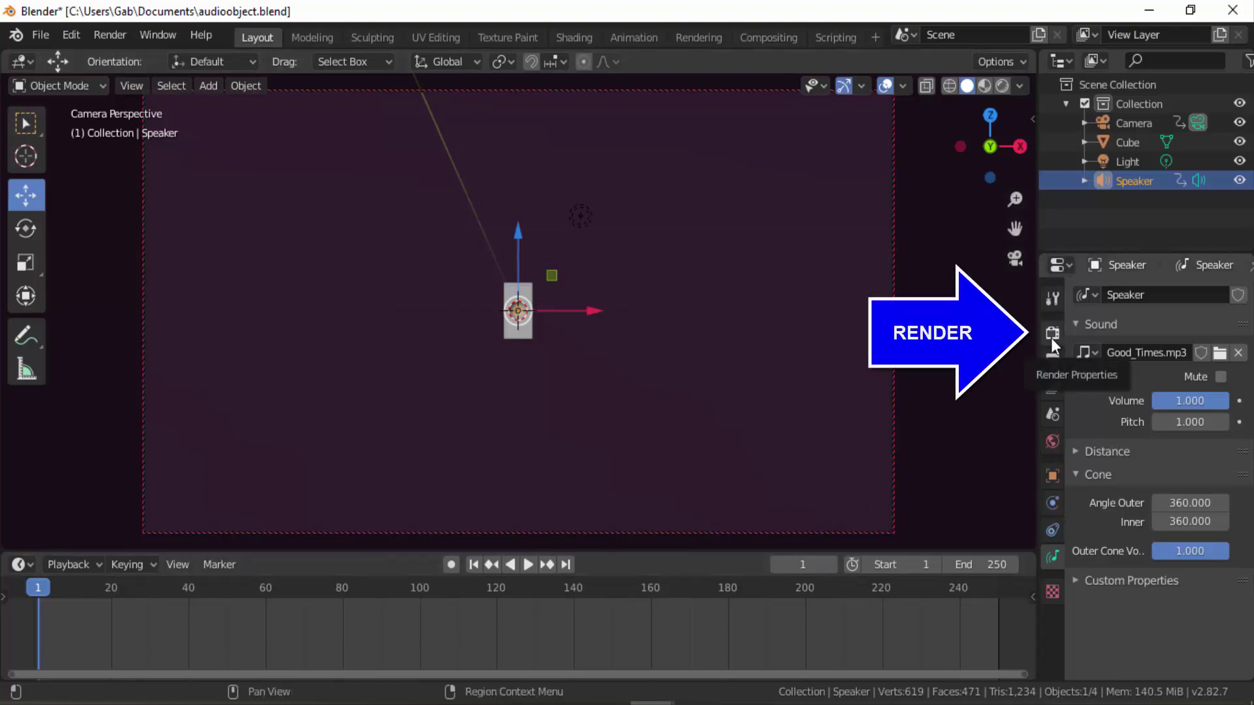
{"action": "left_click", "coordinate": [1051, 333]}
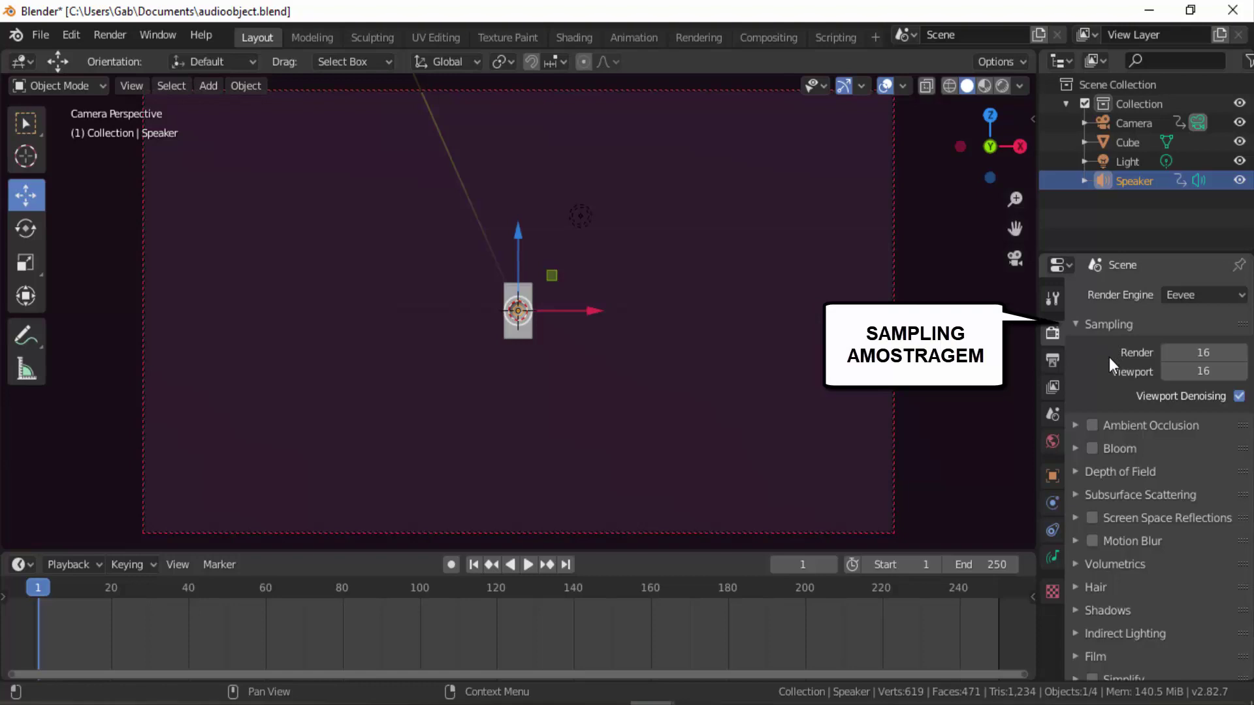
Change the Eevee final render sample count from 16 to 30
{"action": "left_click", "coordinate": [1214, 359]}
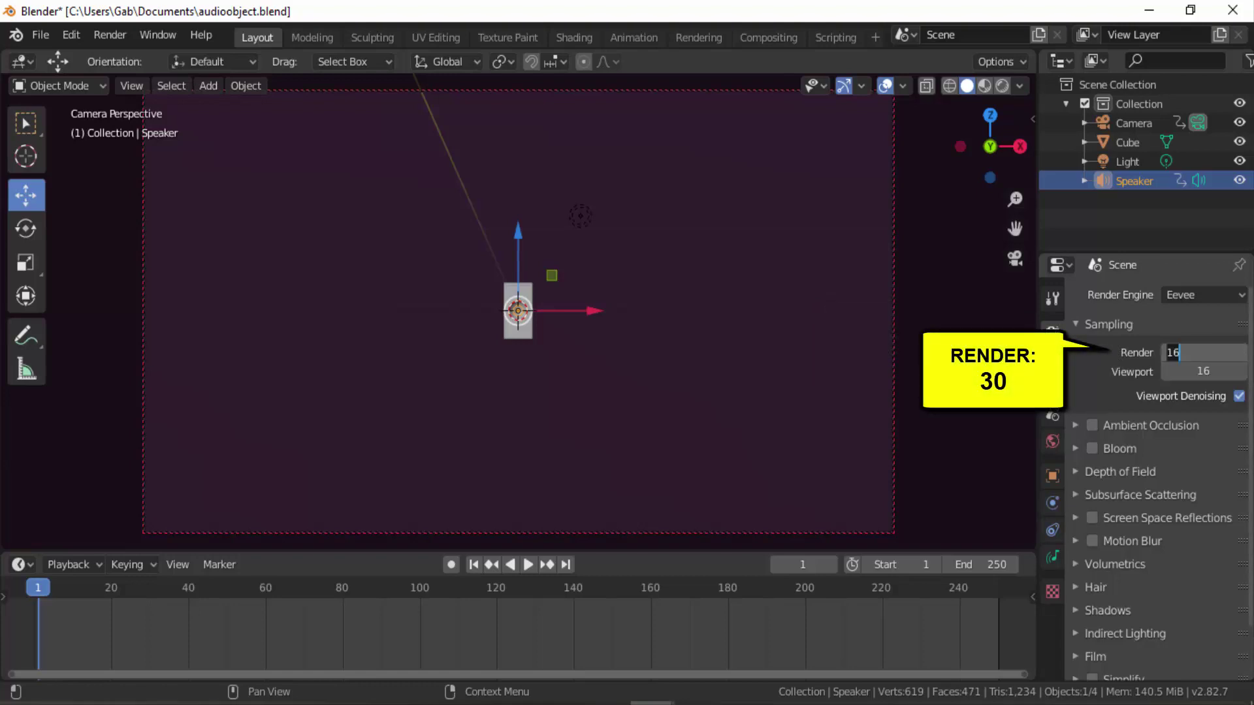
{"action": "type", "text": "30"}
{"action": "key", "text": "Return"}
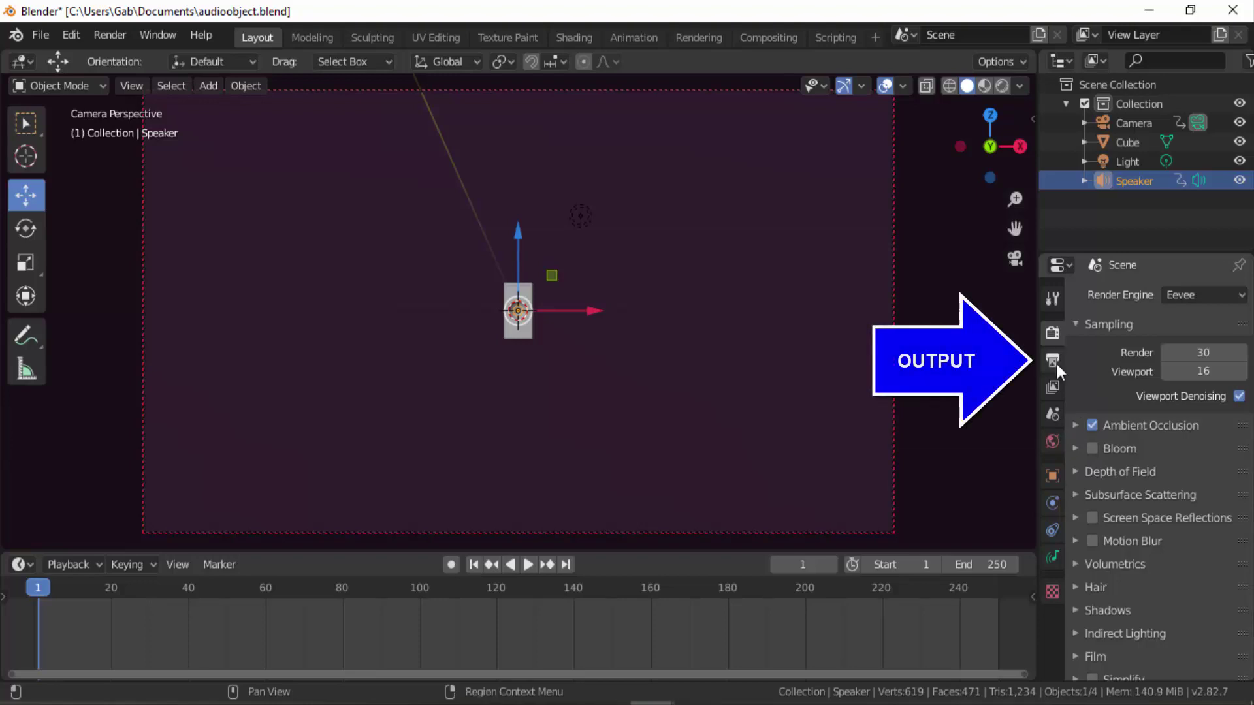
Apply the HDTV 720p preset in Output Properties for a 1280×720 render size
{"action": "left_click", "coordinate": [1057, 364]}
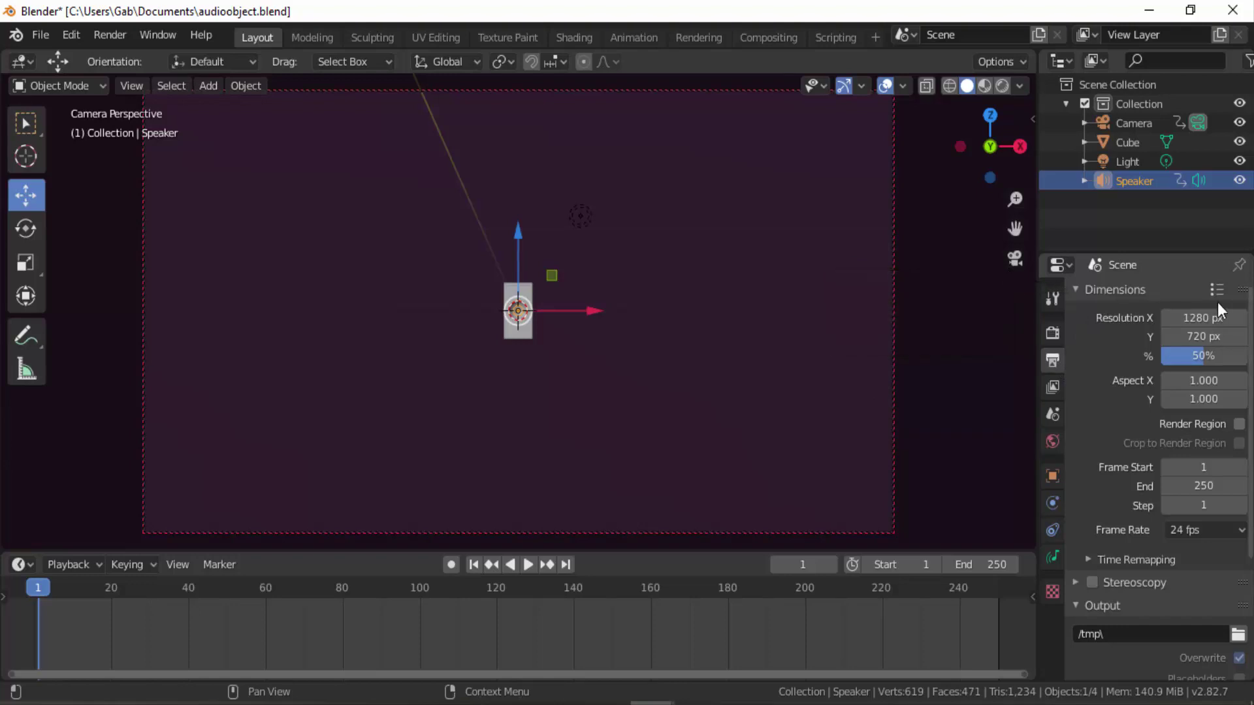
{"action": "left_click", "coordinate": [1218, 290]}
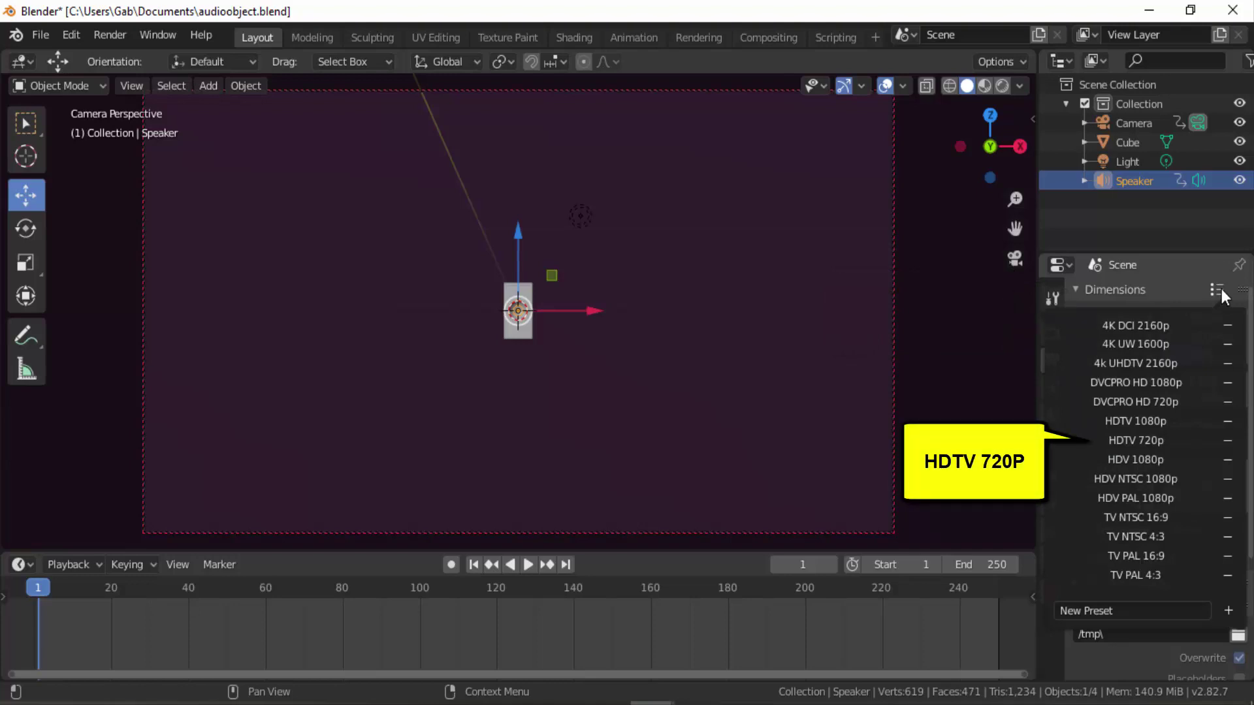
{"action": "left_click", "coordinate": [1221, 289]}
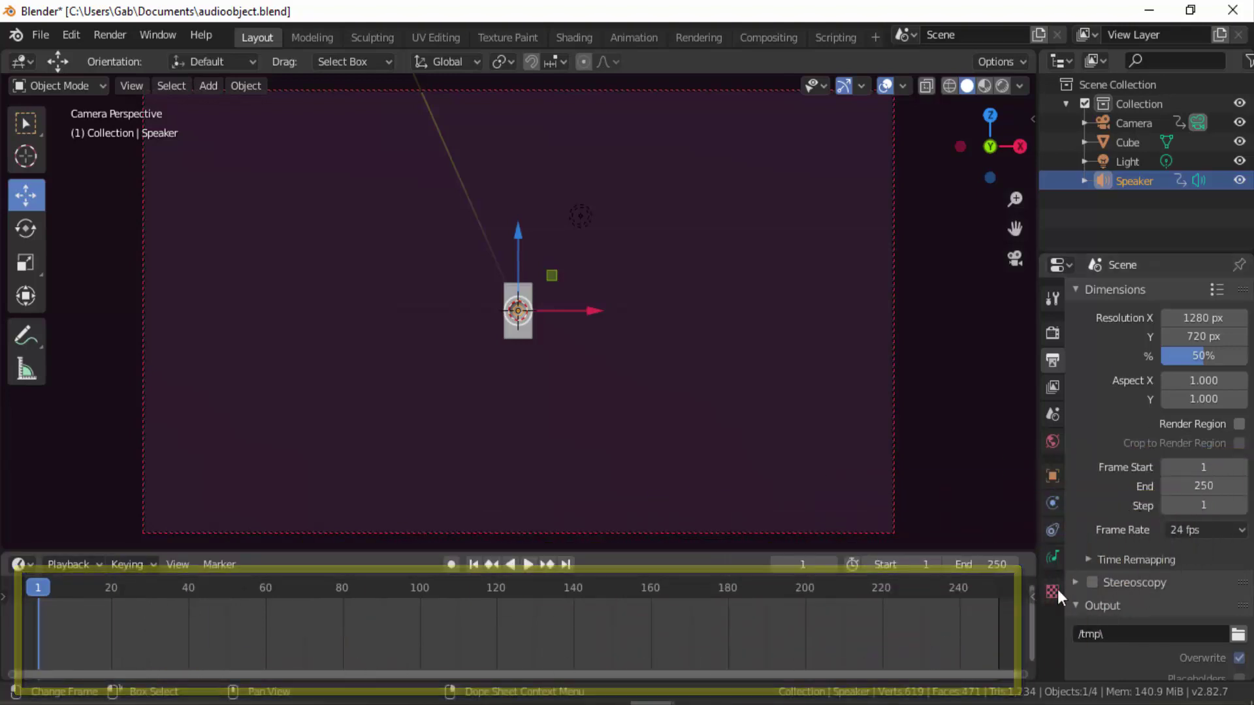
{"action": "scroll", "coordinate": [1109, 469], "scroll_direction": "down", "scroll_amount": 4}
{"action": "scroll", "coordinate": [1109, 470], "scroll_direction": "down", "scroll_amount": 2}
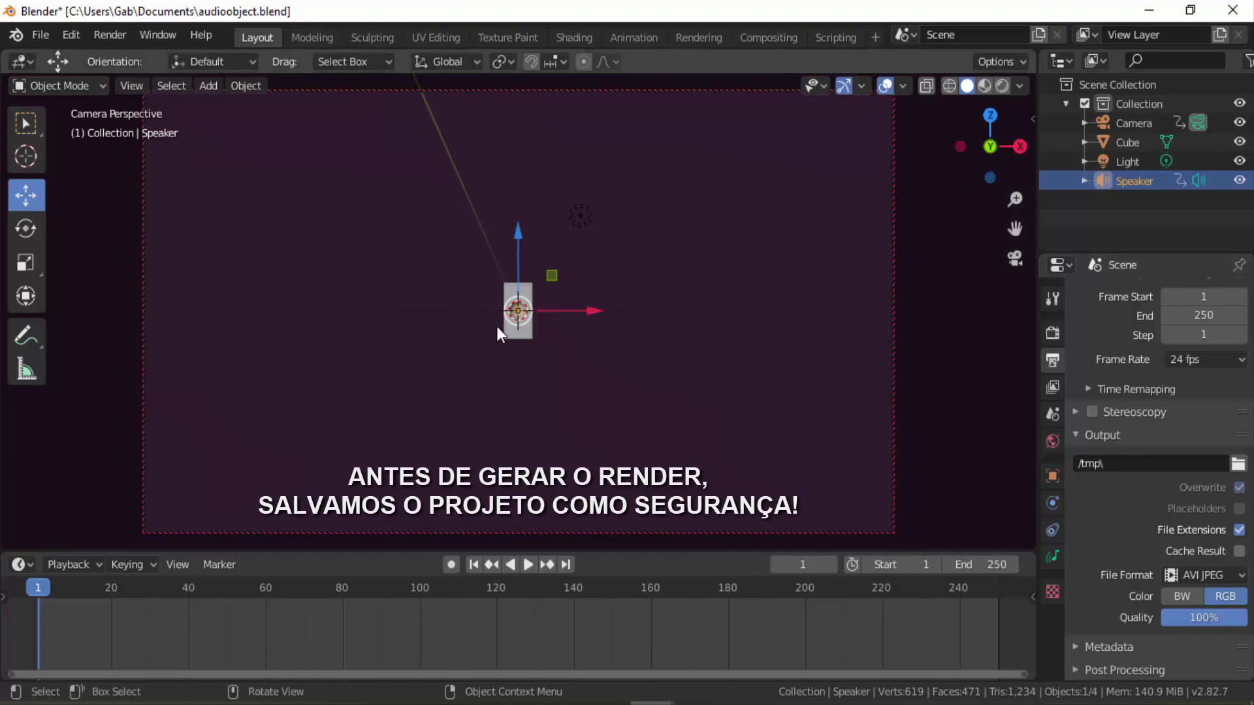
Save the project and name the render output 'audioteztespeaker'
{"action": "left_click", "coordinate": [40, 35]}
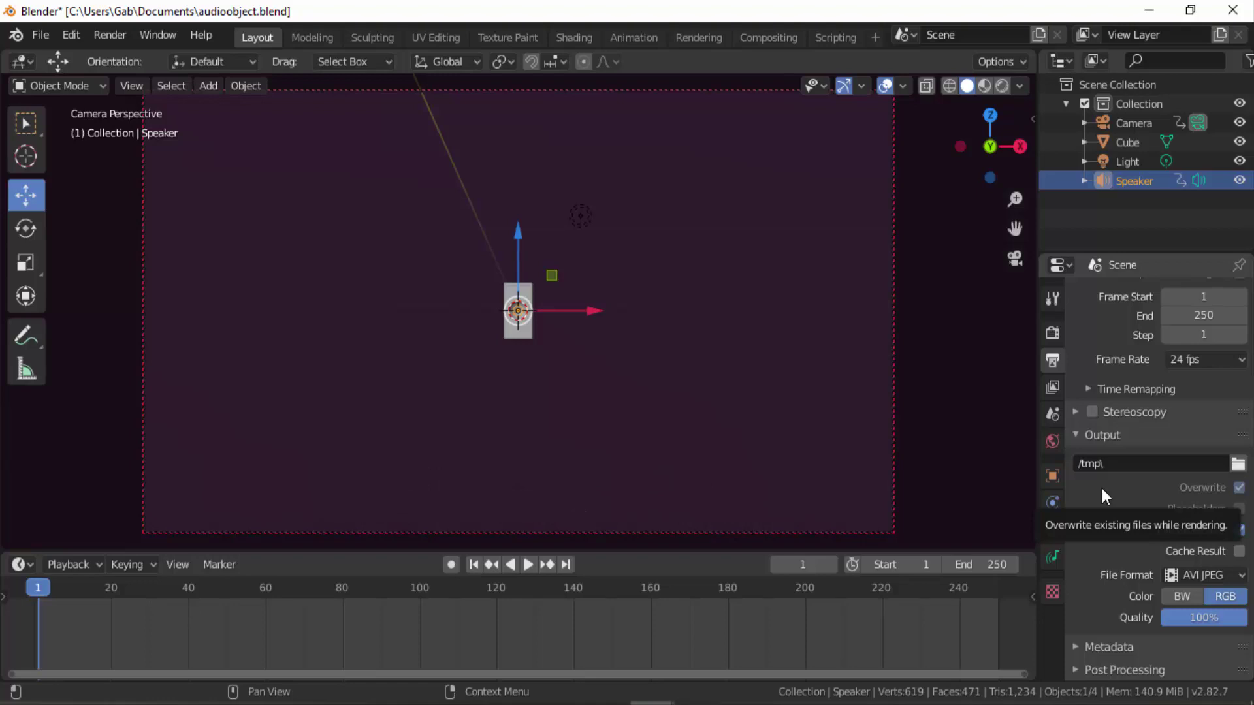
{"action": "left_click", "coordinate": [1121, 463]}
{"action": "type", "text": "audiotestspe"}
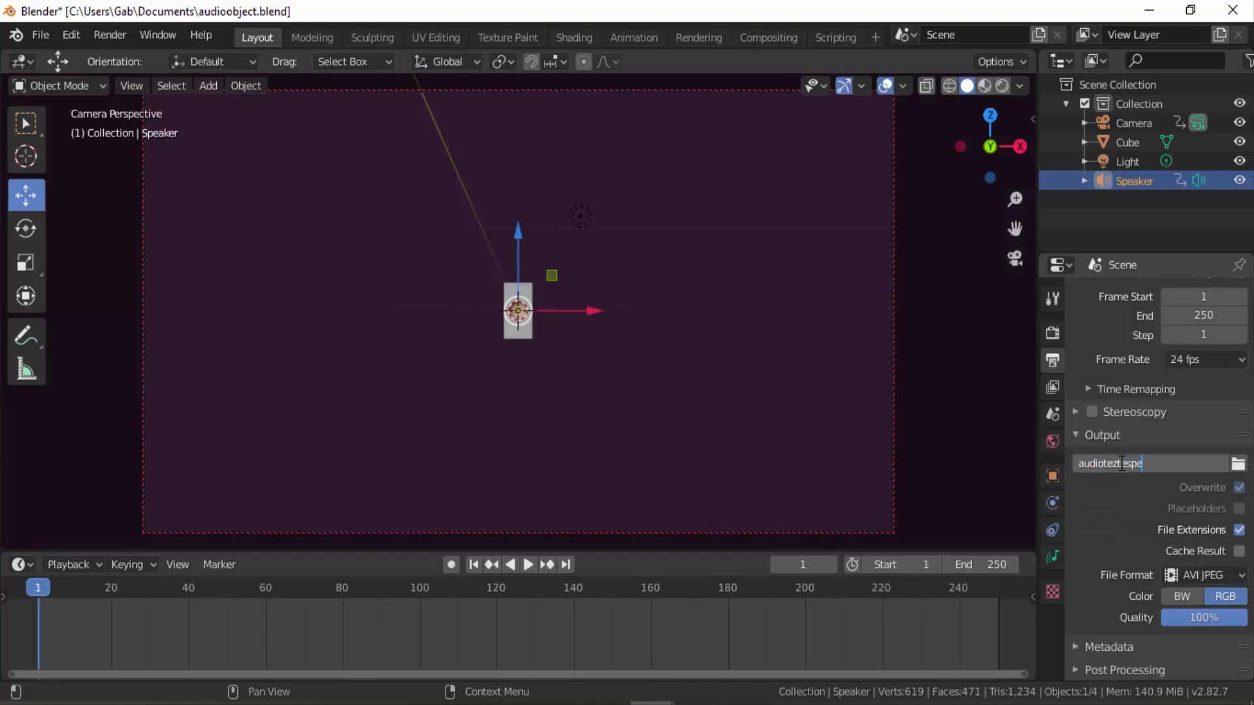
{"action": "type", "text": "aker"}
{"action": "key", "text": "Return"}
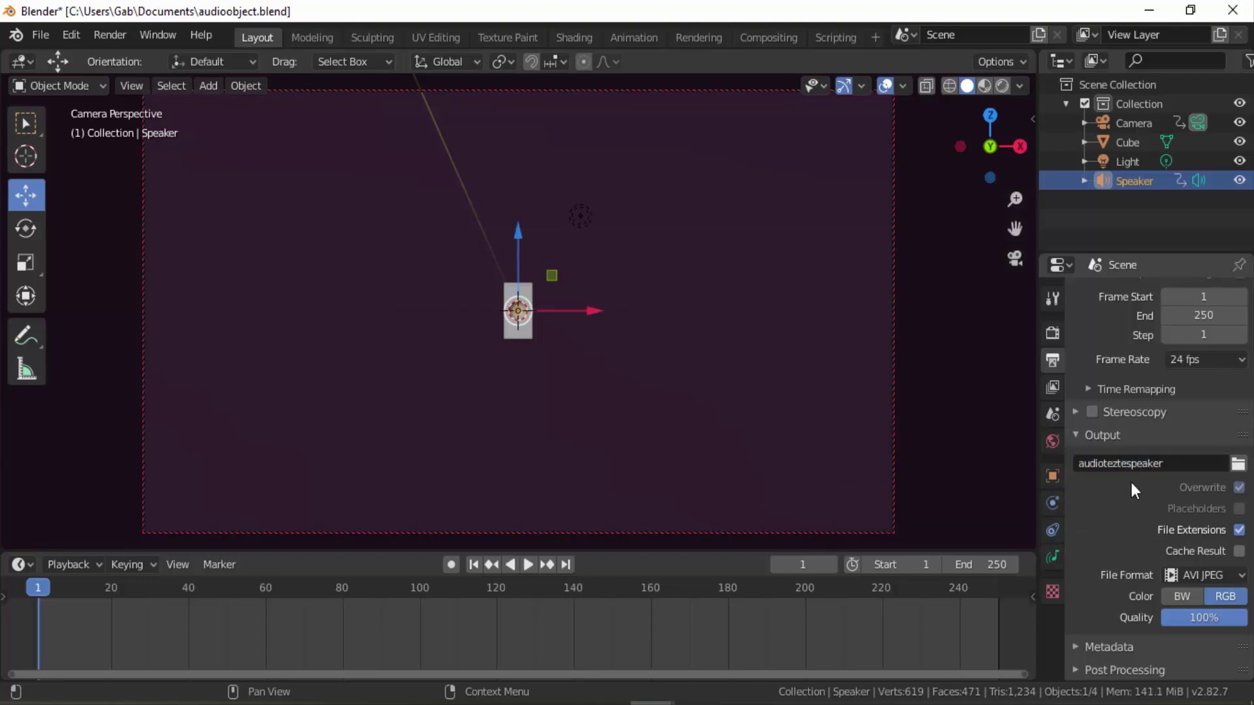
Set the render output folder to C:\tmp through the file browser
{"action": "left_click", "coordinate": [1239, 464]}
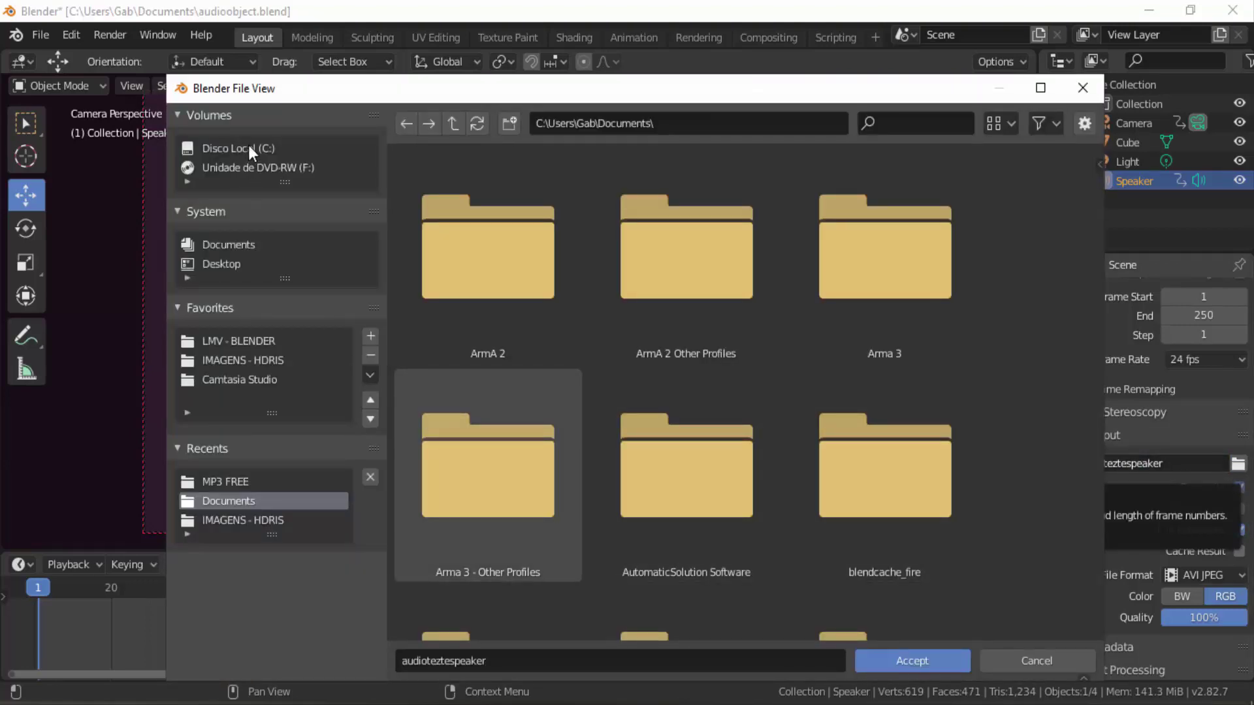
{"action": "left_click", "coordinate": [248, 145]}
{"action": "scroll", "coordinate": [634, 492], "scroll_direction": "down", "scroll_amount": 5}
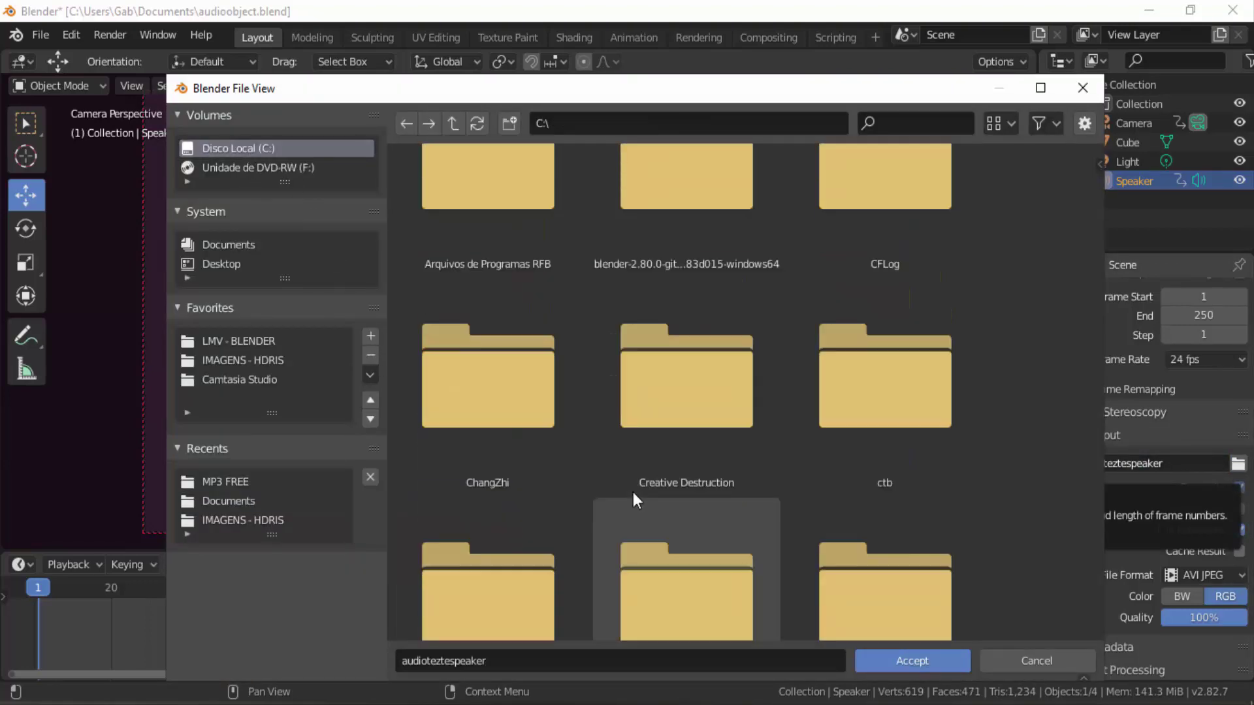
{"action": "scroll", "coordinate": [634, 492], "scroll_direction": "down", "scroll_amount": 5}
{"action": "scroll", "coordinate": [633, 491], "scroll_direction": "down", "scroll_amount": 3}
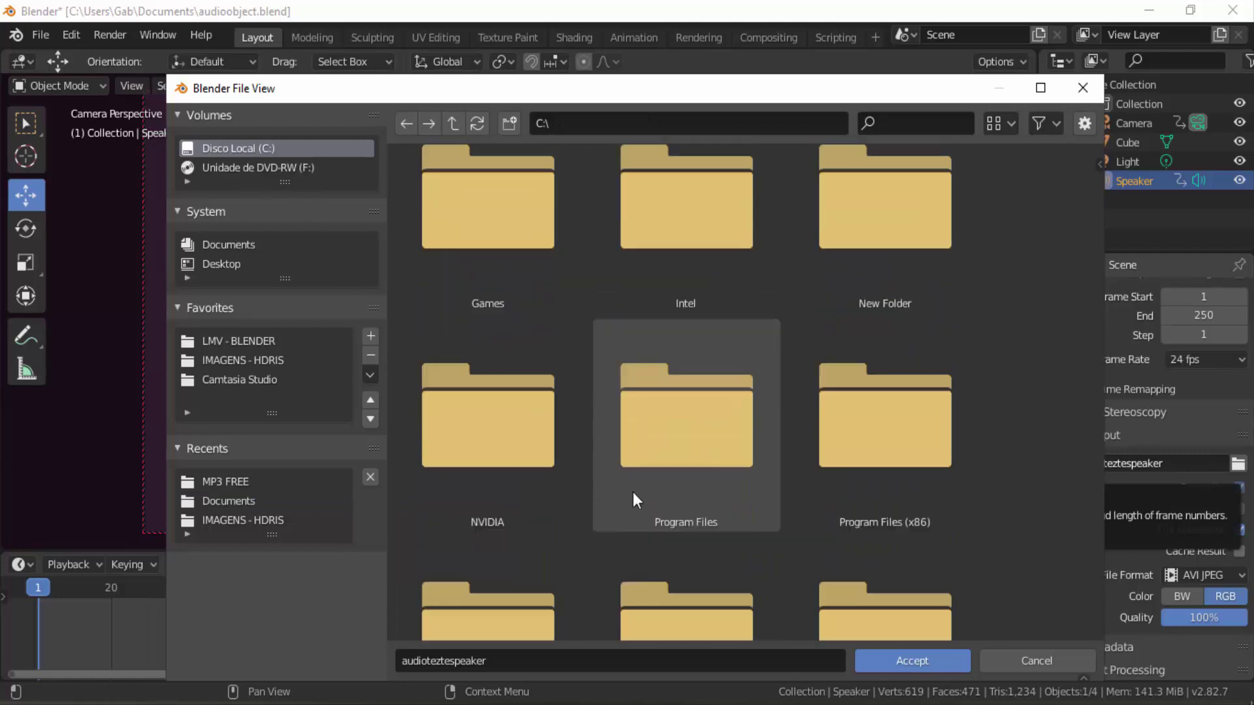
{"action": "scroll", "coordinate": [633, 492], "scroll_direction": "down", "scroll_amount": 3}
{"action": "scroll", "coordinate": [633, 491], "scroll_direction": "down", "scroll_amount": 3}
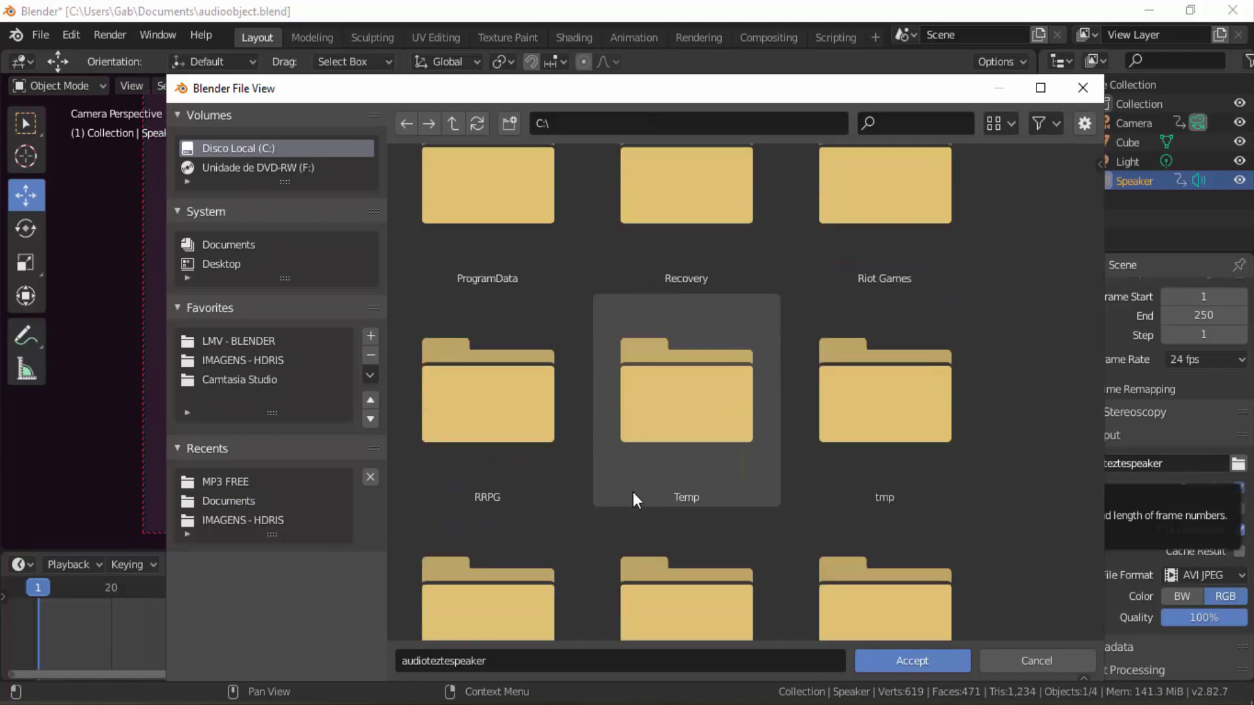
{"action": "left_click", "coordinate": [855, 432]}
{"action": "double_click", "coordinate": [855, 431]}
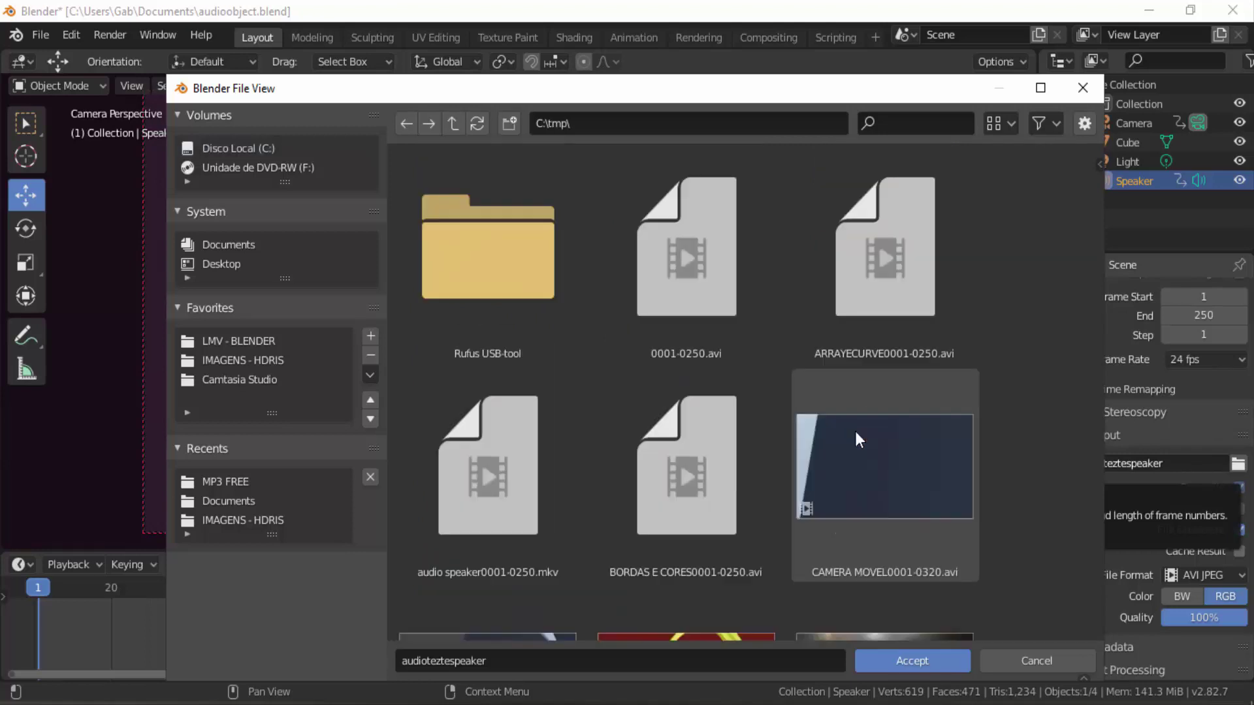
{"action": "left_click", "coordinate": [940, 658]}
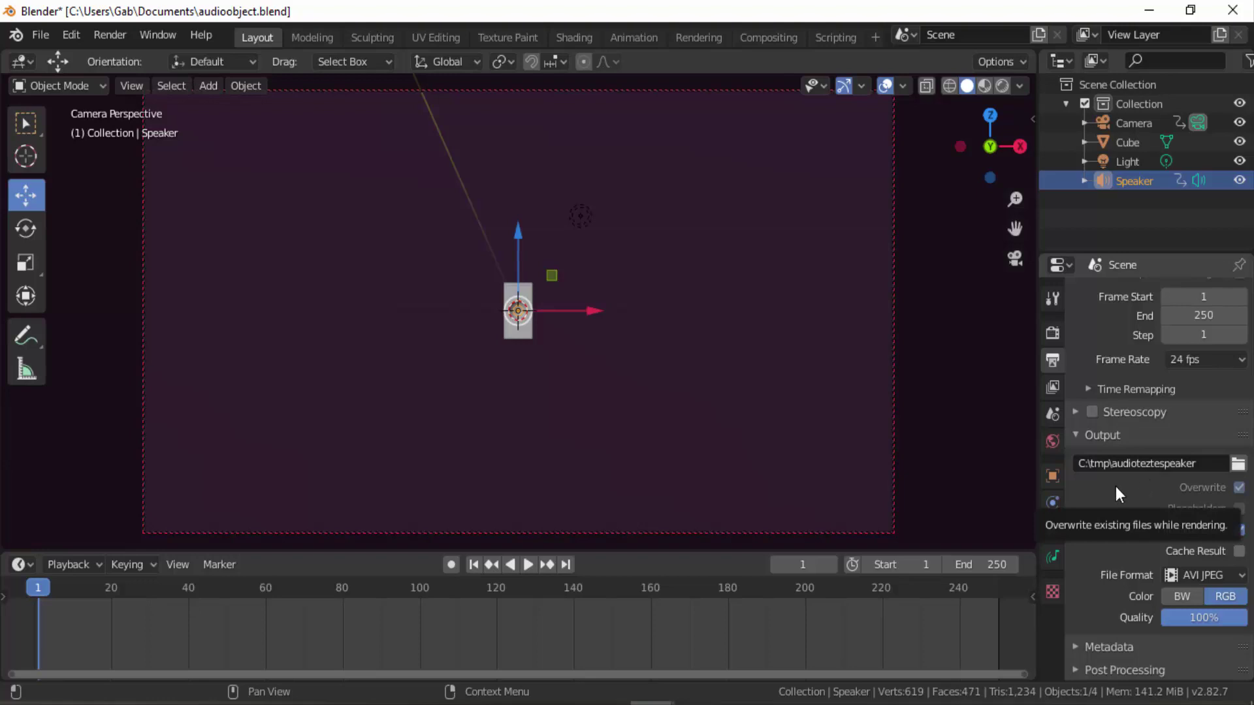
Turn off Overwrite and change the output file format from AVI JPEG to FFmpeg video
{"action": "left_click", "coordinate": [1115, 486]}
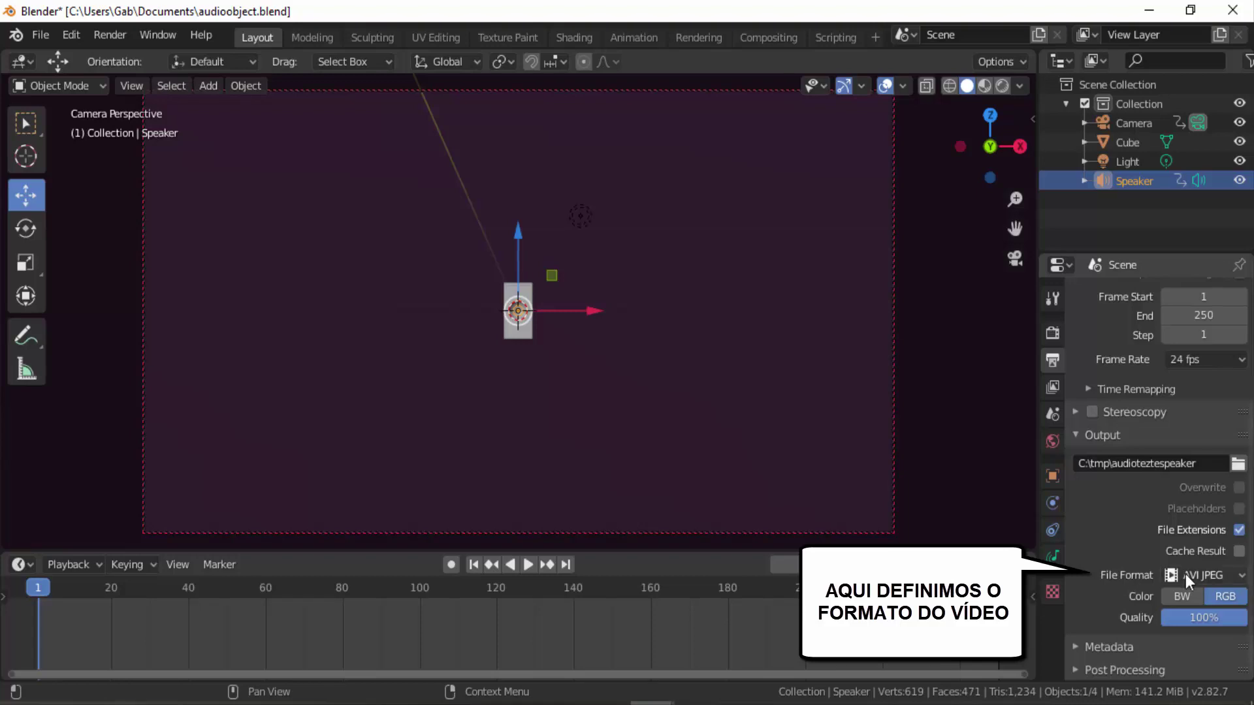
{"action": "left_click", "coordinate": [1214, 572]}
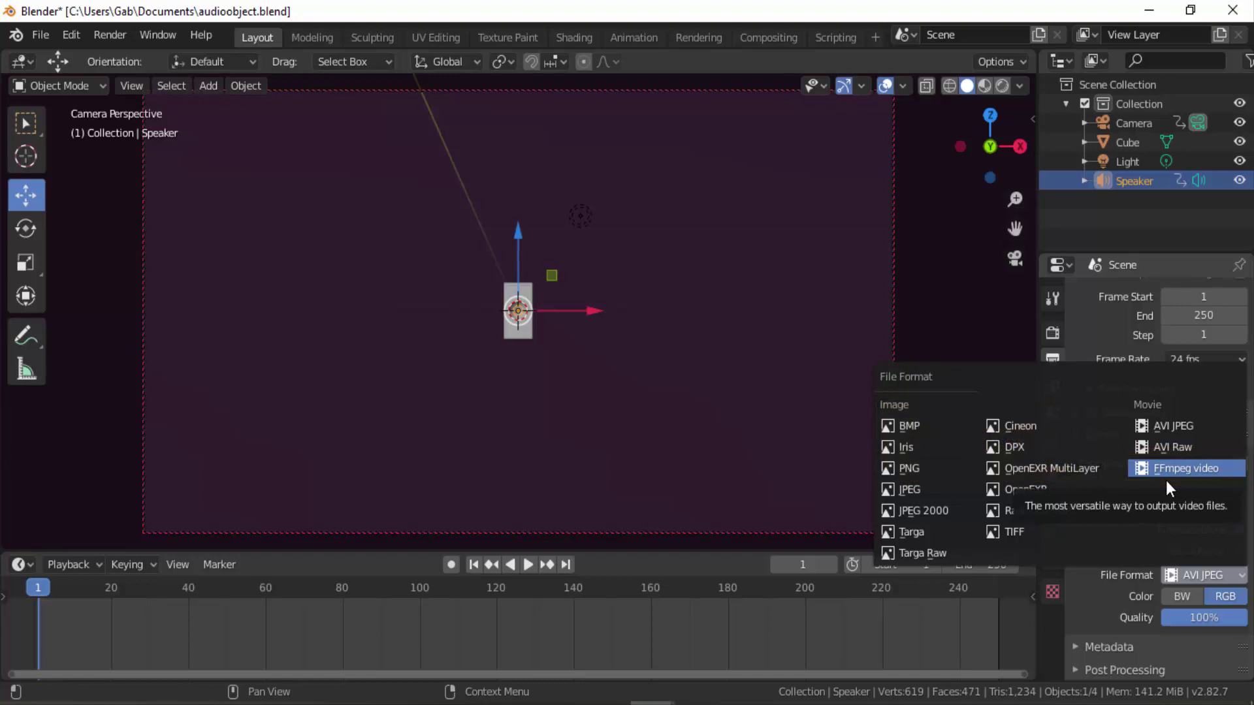
{"action": "left_click", "coordinate": [1192, 467]}
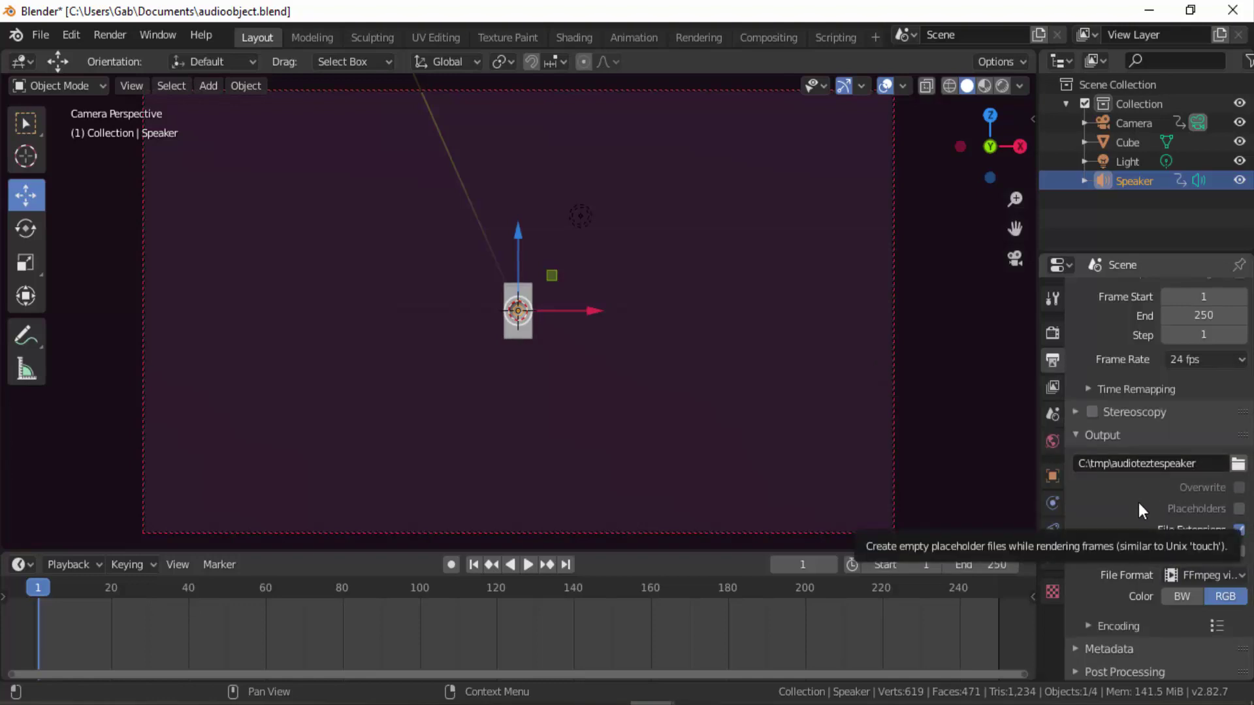
Set the FFmpeg Encoding audio codec to MP3 alongside the H.264 Matroska video
{"action": "left_click", "coordinate": [1089, 625]}
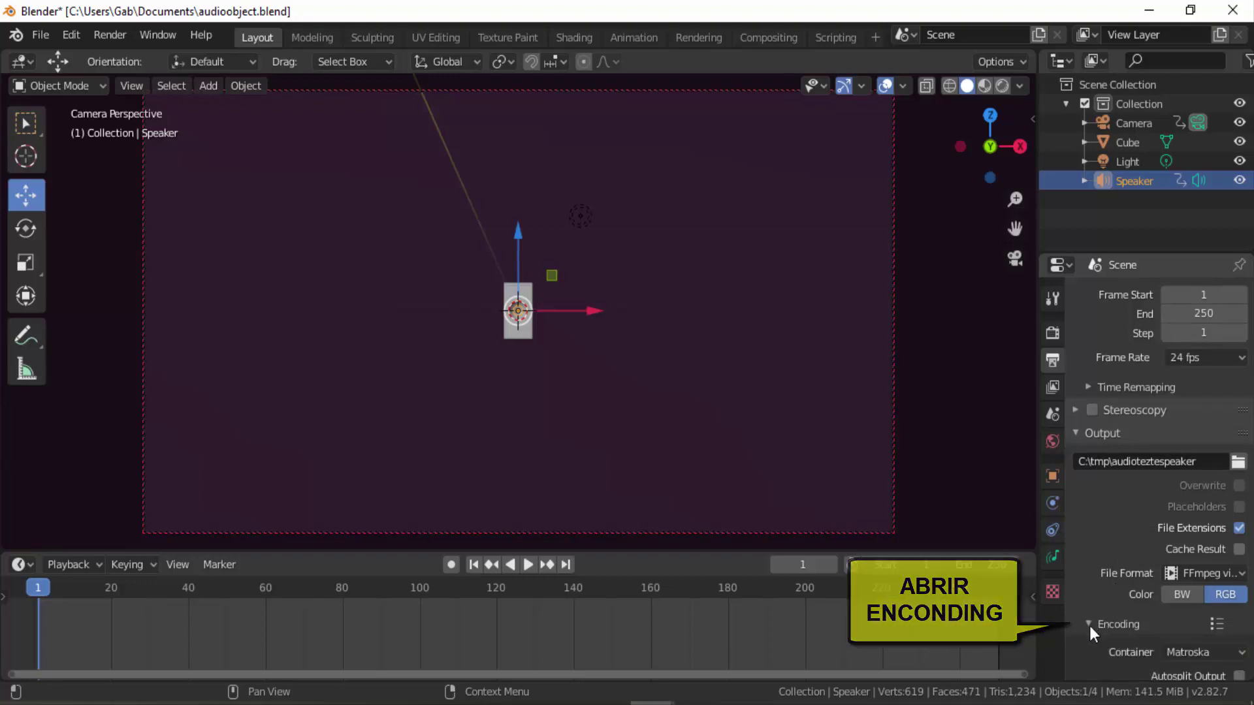
{"action": "scroll", "coordinate": [1107, 543], "scroll_direction": "down", "scroll_amount": 2}
{"action": "scroll", "coordinate": [1107, 543], "scroll_direction": "down", "scroll_amount": 4}
{"action": "scroll", "coordinate": [1107, 542], "scroll_direction": "down", "scroll_amount": 2}
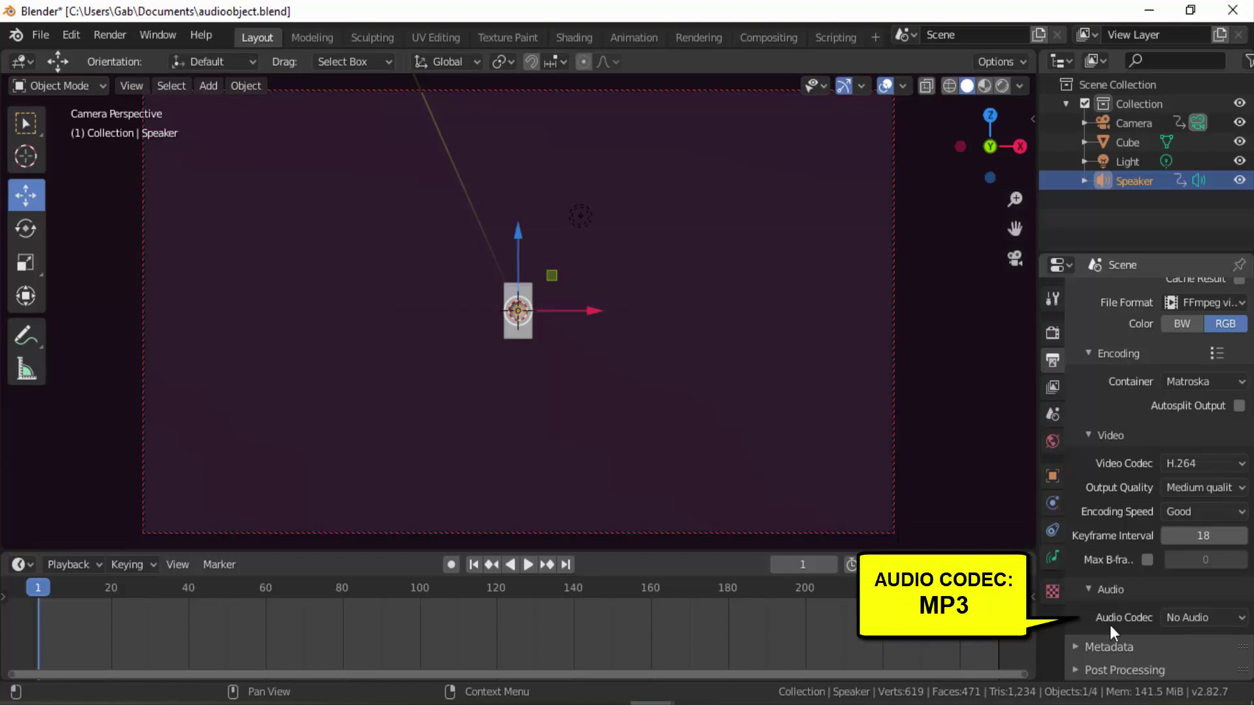
{"action": "left_click", "coordinate": [1240, 620]}
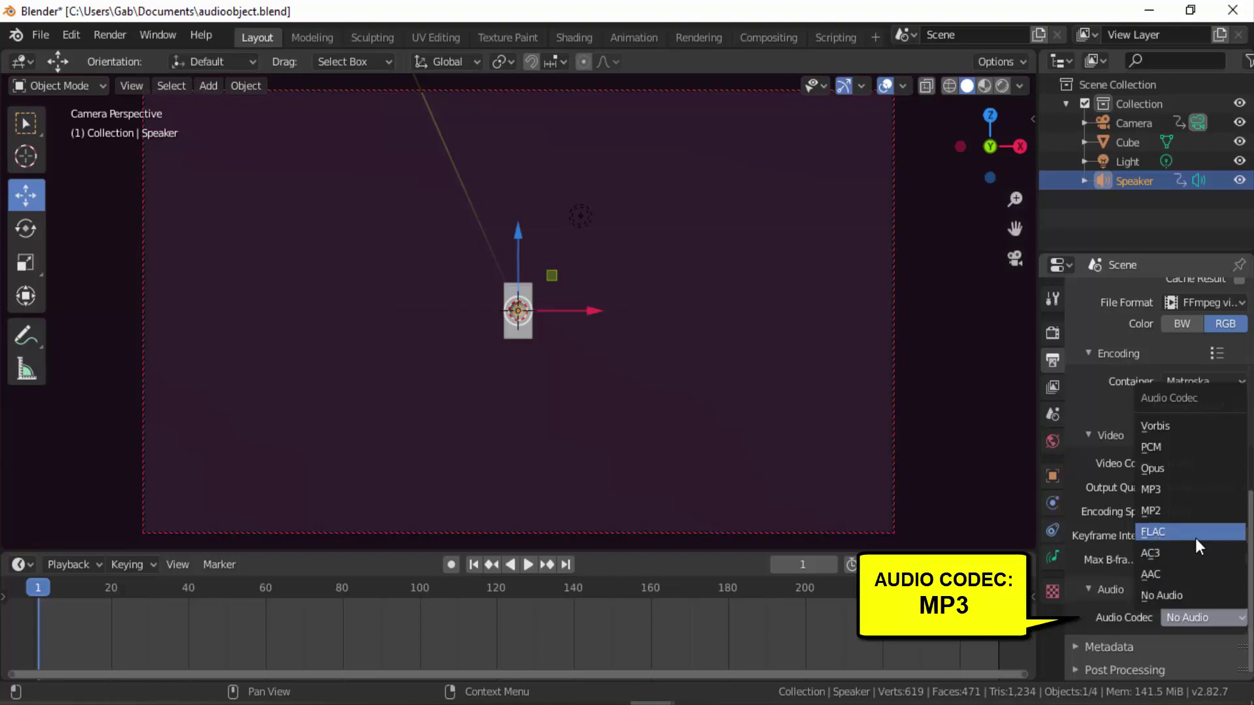
{"action": "left_click", "coordinate": [1172, 487]}
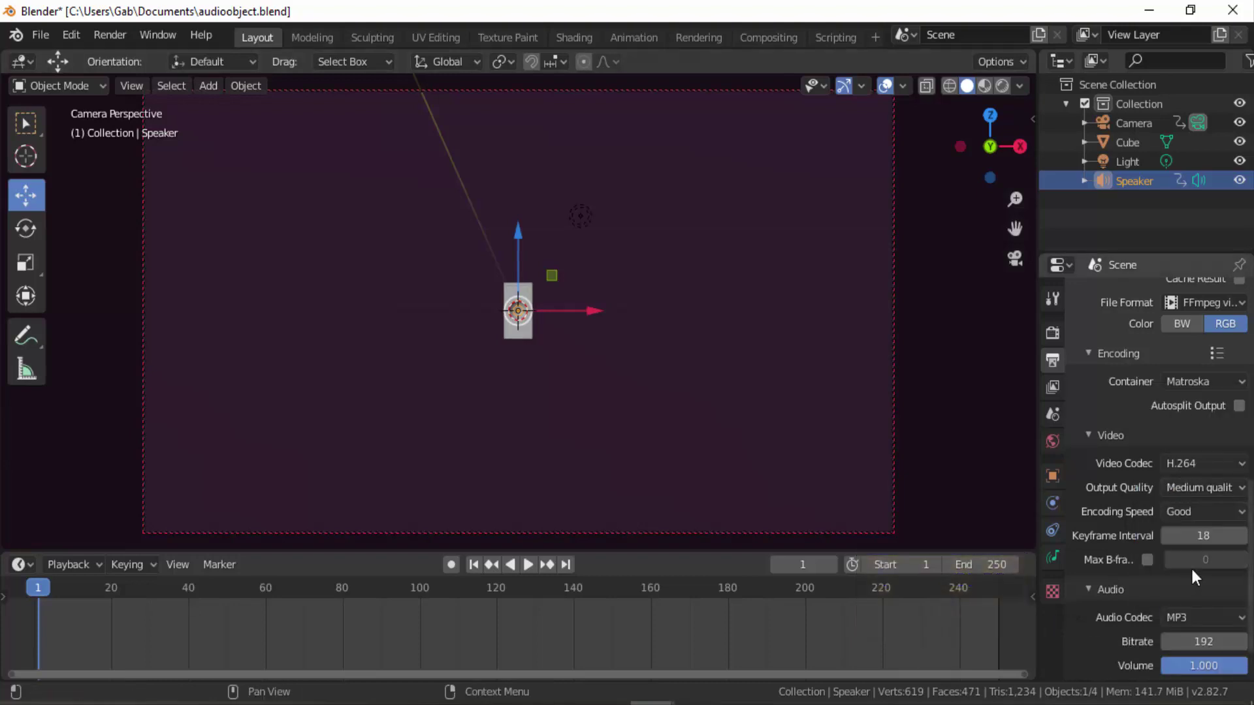
{"action": "scroll", "coordinate": [1189, 566], "scroll_direction": "up", "scroll_amount": 5}
{"action": "scroll", "coordinate": [1191, 566], "scroll_direction": "up", "scroll_amount": 5}
{"action": "scroll", "coordinate": [1192, 569], "scroll_direction": "up", "scroll_amount": 4}
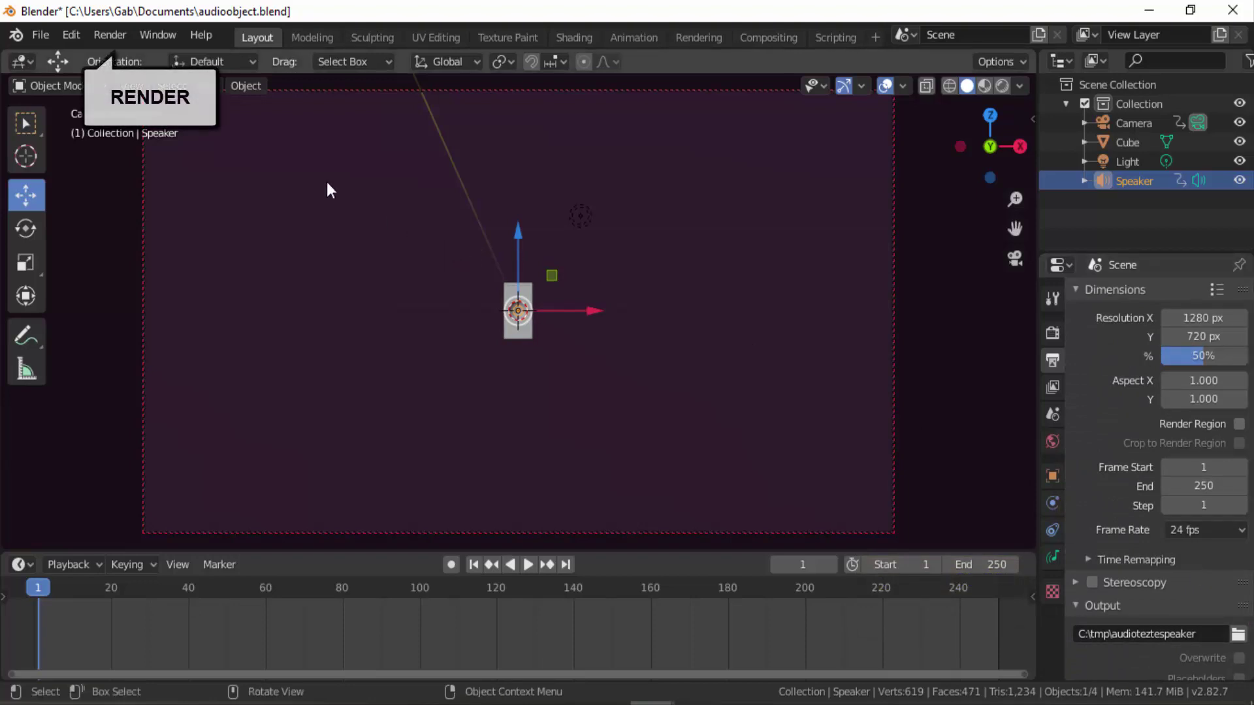
Render the animation through frame 250 with Render Animation, then close the render window
{"action": "left_click", "coordinate": [109, 36]}
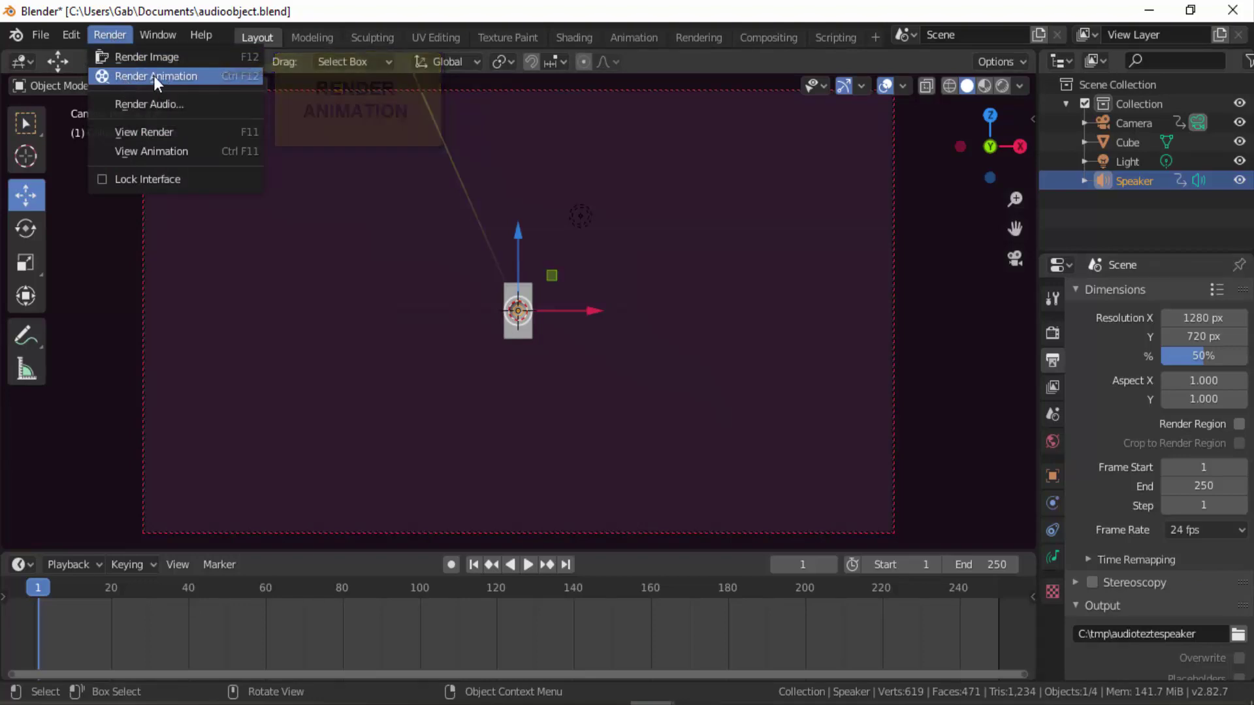
{"action": "left_click", "coordinate": [154, 76]}
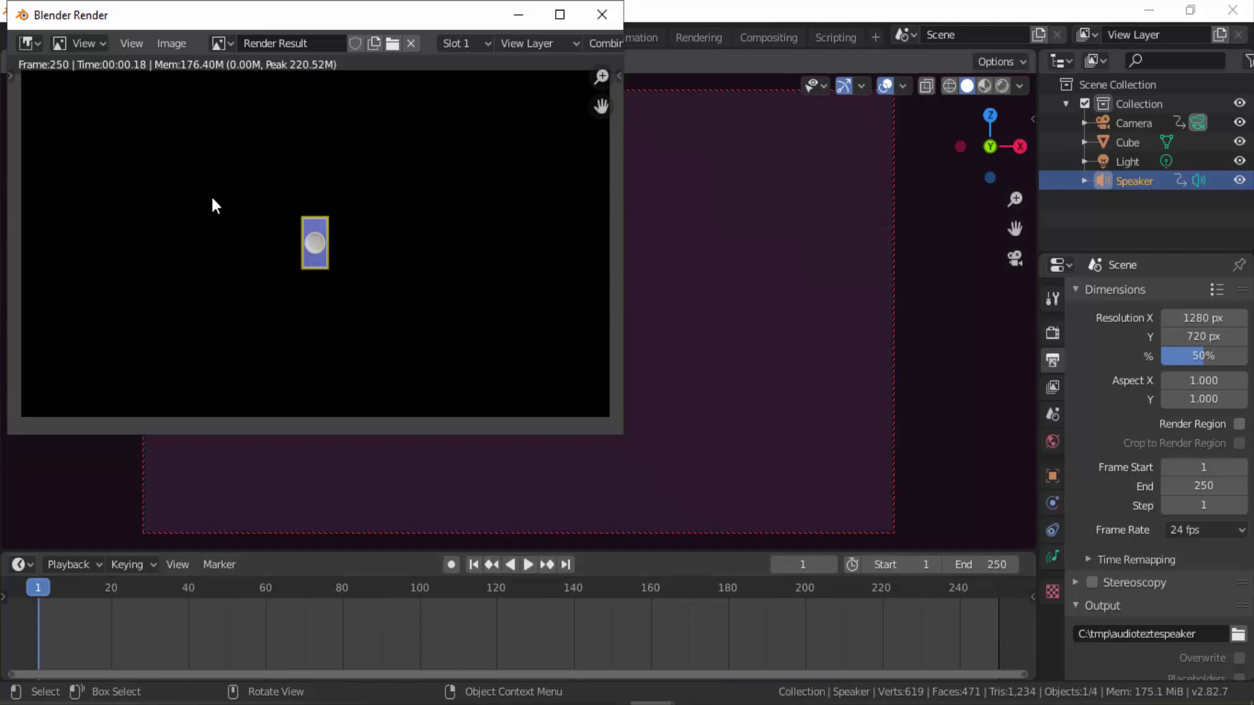
{"action": "left_click", "coordinate": [601, 15]}
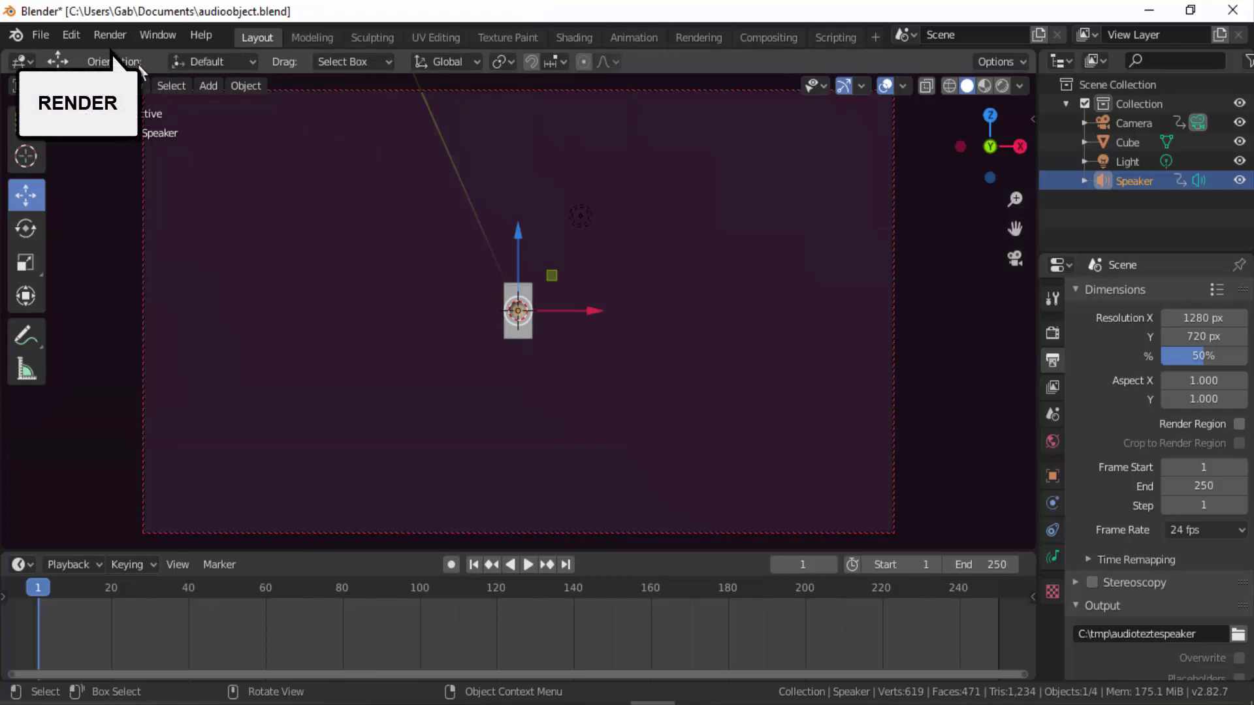
Play audioteztespeaker0001-0250.mkv via View Animation and move the player window up over the viewport
{"action": "left_click", "coordinate": [116, 36]}
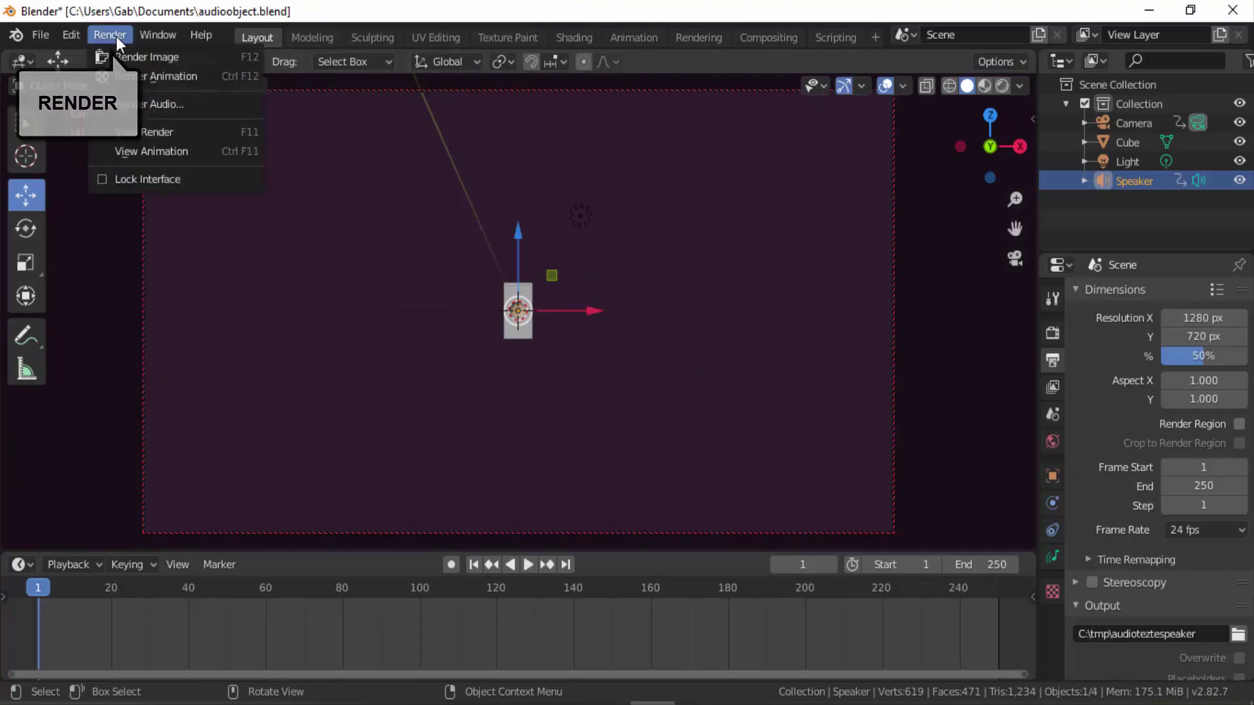
{"action": "left_click", "coordinate": [158, 154]}
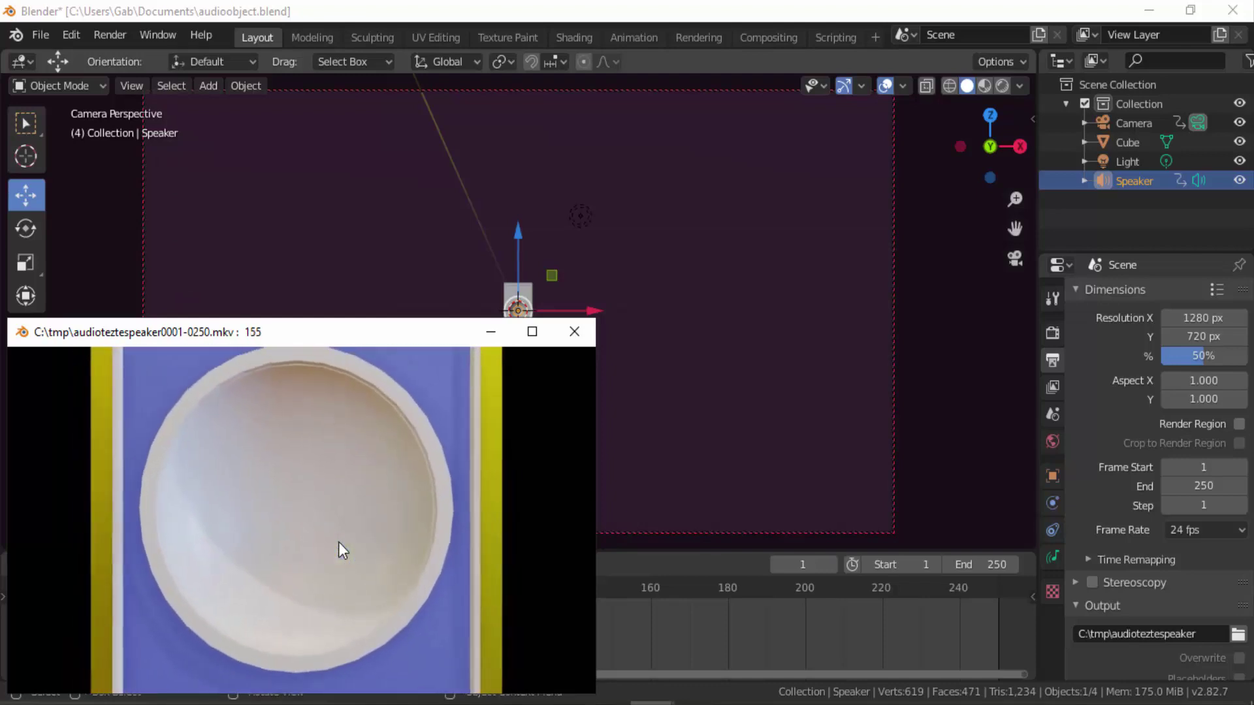
{"action": "left_click_drag", "start_coordinate": [452, 341], "coordinate": [688, 129]}
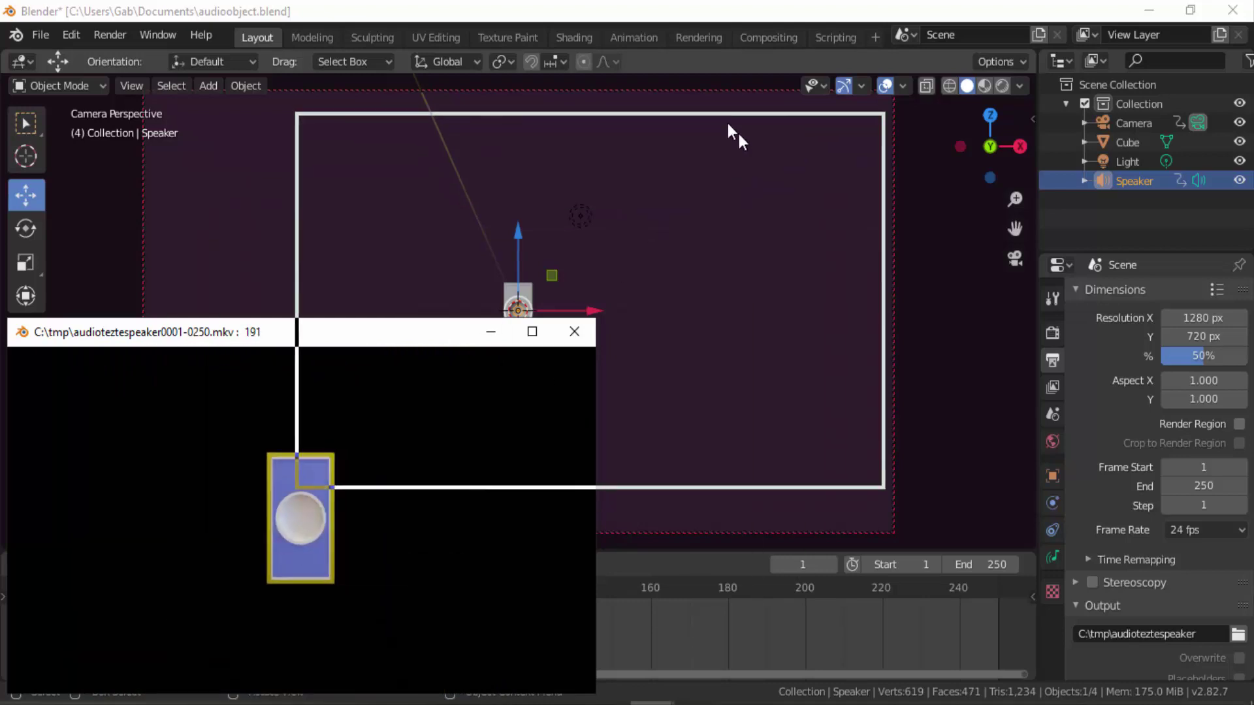